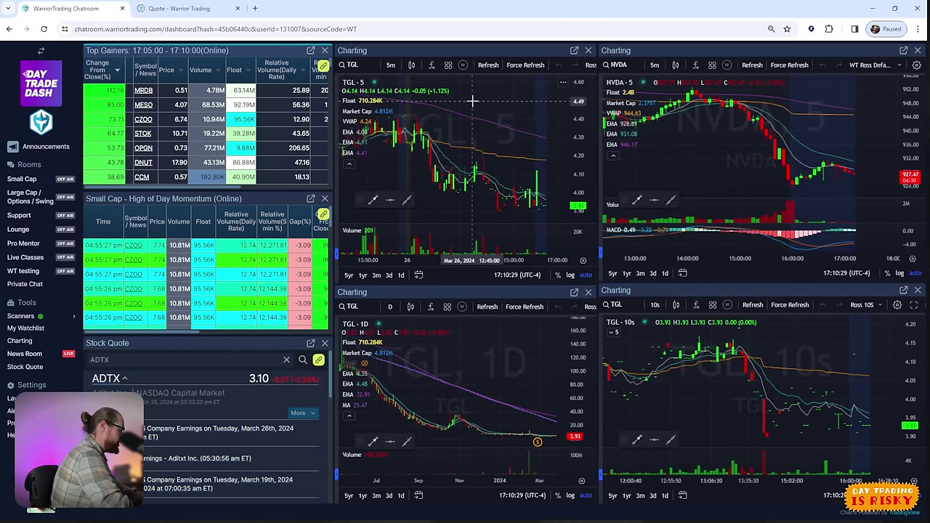
Step: Load DJT and apply the saved '1min Charts' layout, dismissing a stray FJL symbol search
type("DJT")
key("Return")
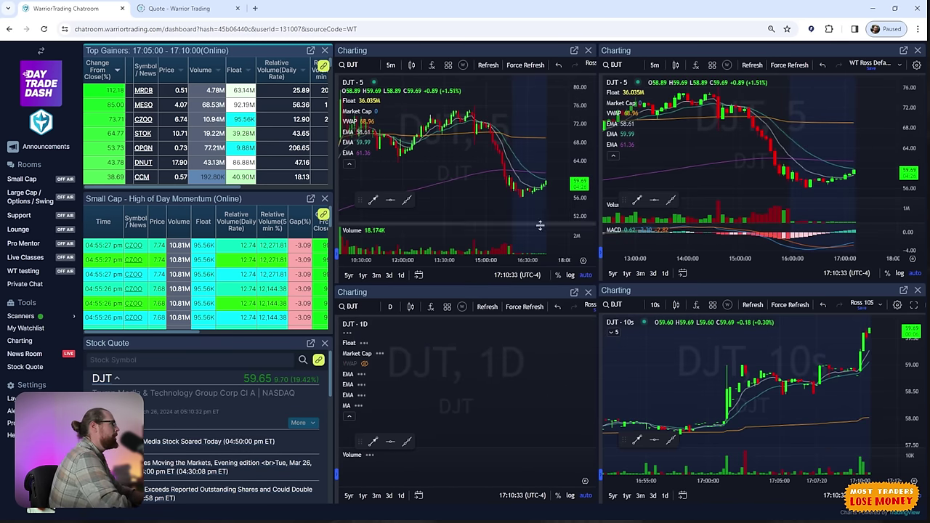
left_click(919, 67)
left_click(919, 67)
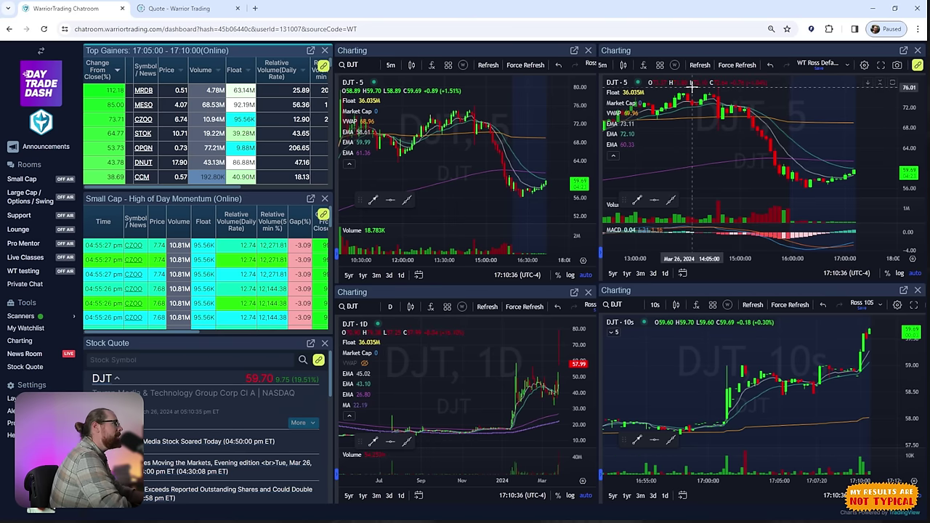
left_click(848, 68)
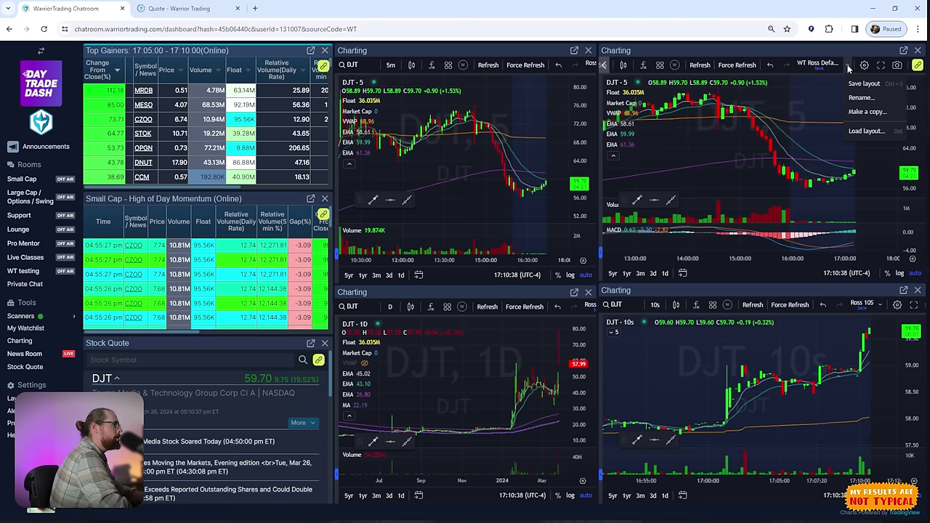
left_click(867, 131)
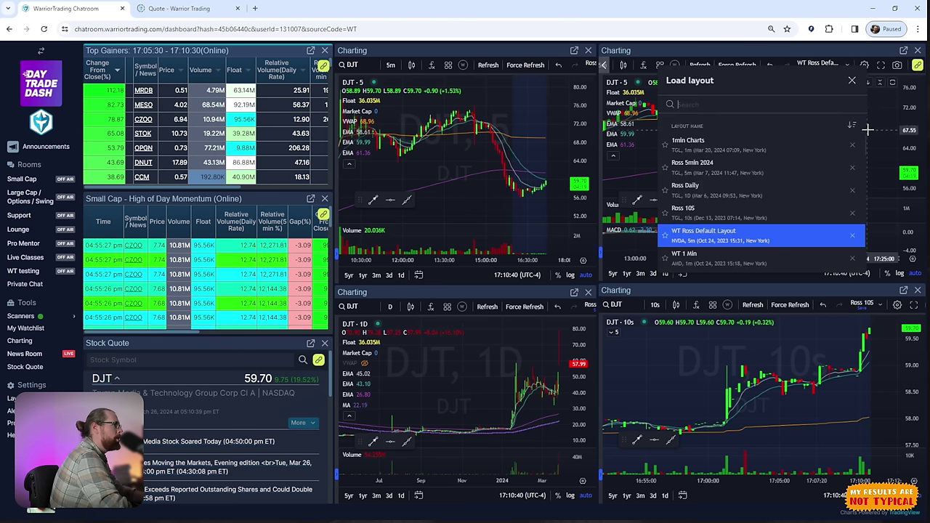
left_click(704, 140)
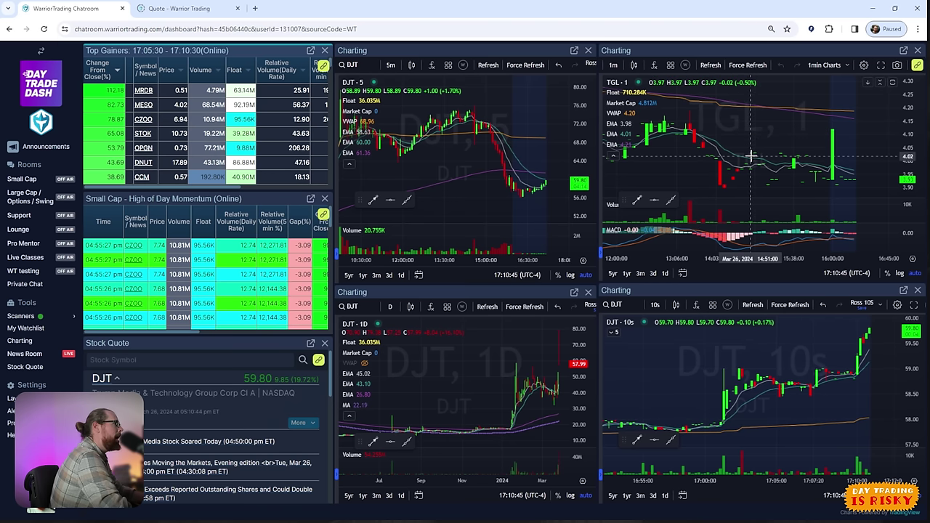
type("FJL")
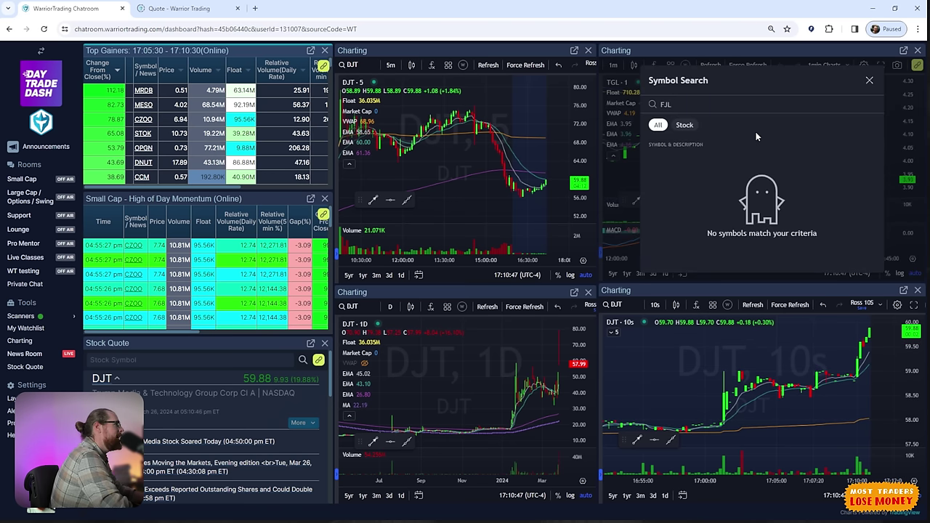
key("Escape")
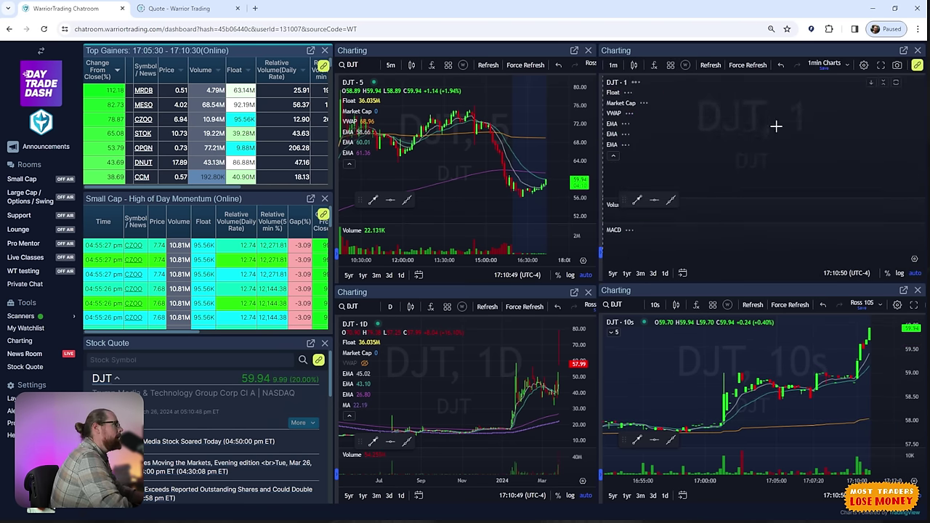
Step: Show DJT's 1-minute chart full screen, compressed and panned back to the 9:30 open
left_click(880, 65)
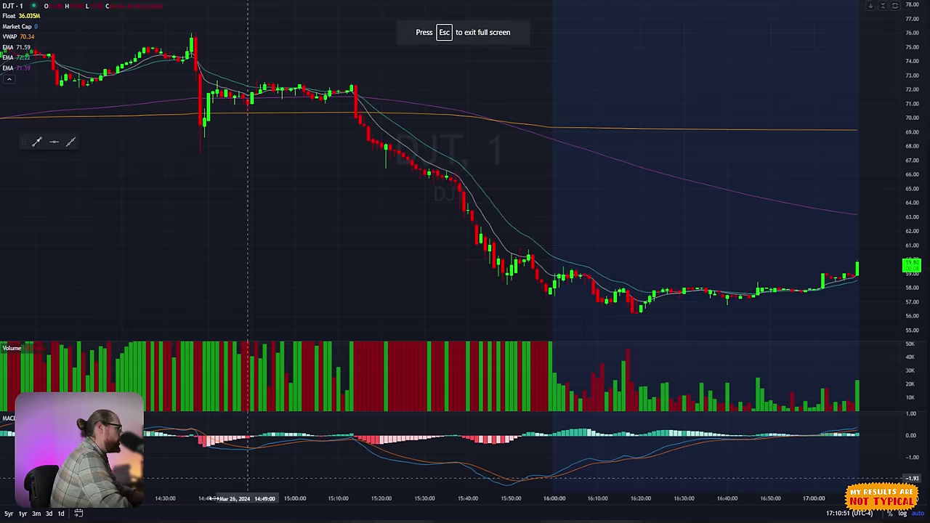
left_click_drag(186, 499, 494, 498)
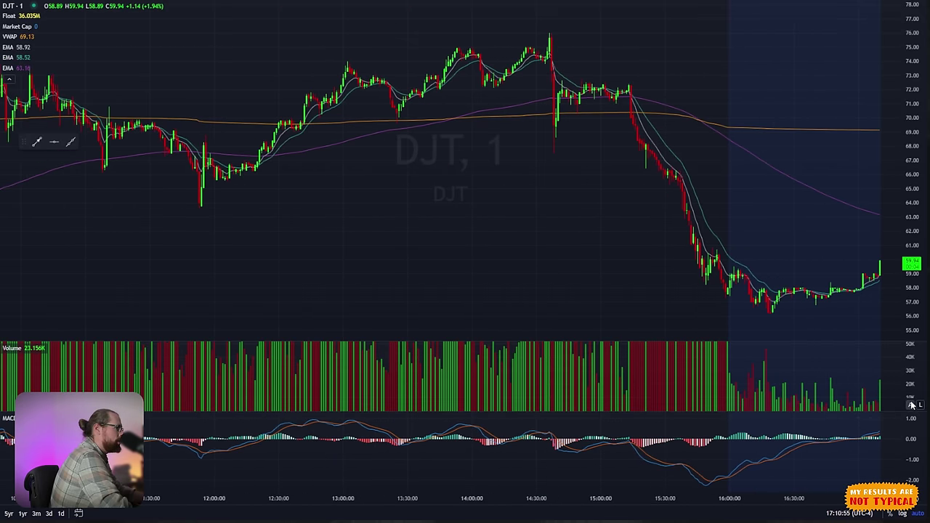
scroll(533, 181, "down", 3)
left_click_drag(633, 185, 858, 113)
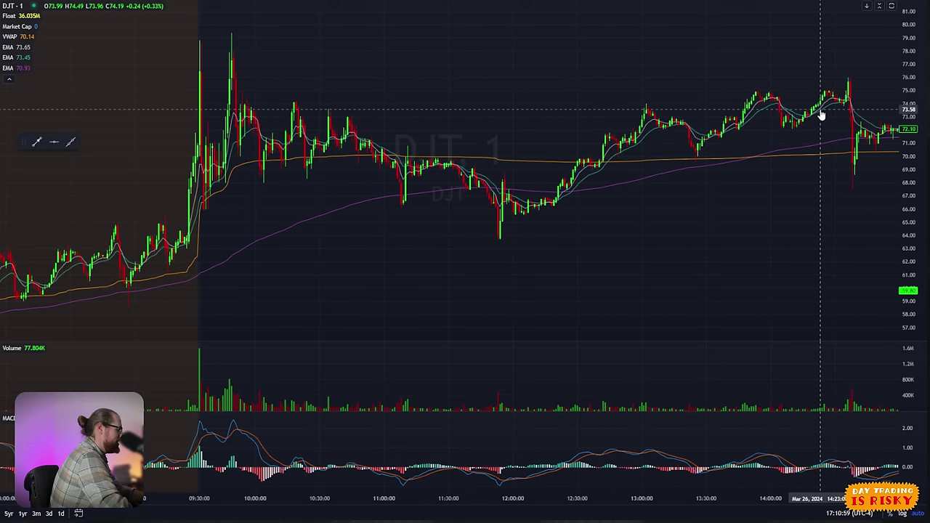
Step: Sketch pink strokes along the afternoon climb and the opening high, then clear and re-mark
left_click_drag(558, 204, 756, 139)
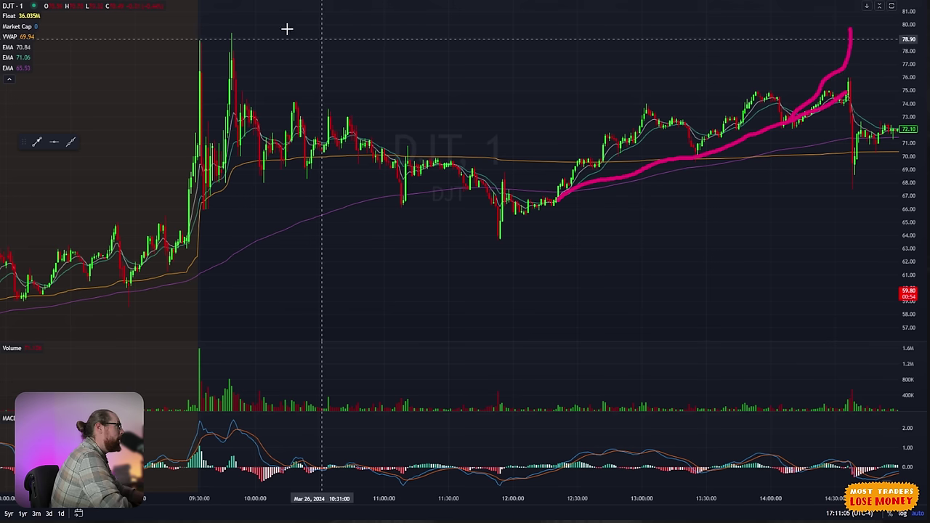
mouse_move(239, 32)
left_mouse_down()
mouse_move(183, 34)
mouse_move(249, 32)
left_mouse_up()
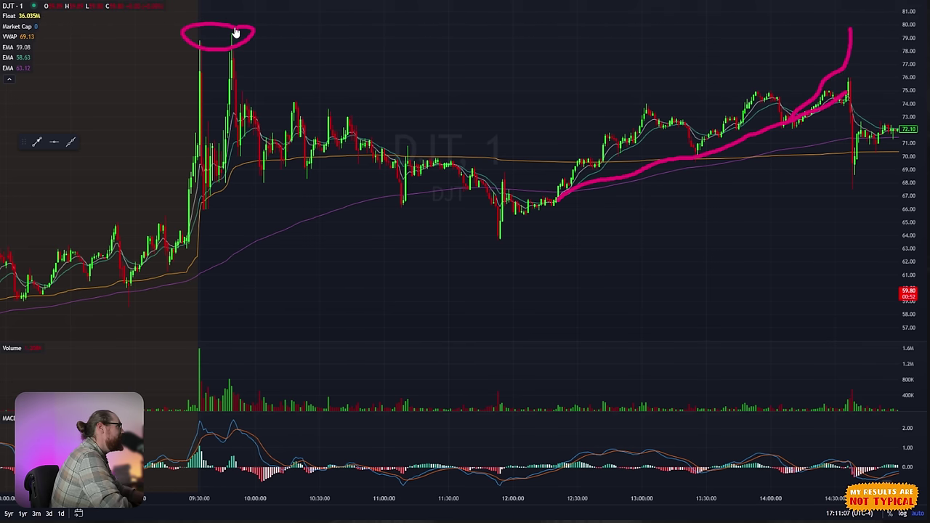
key("e")
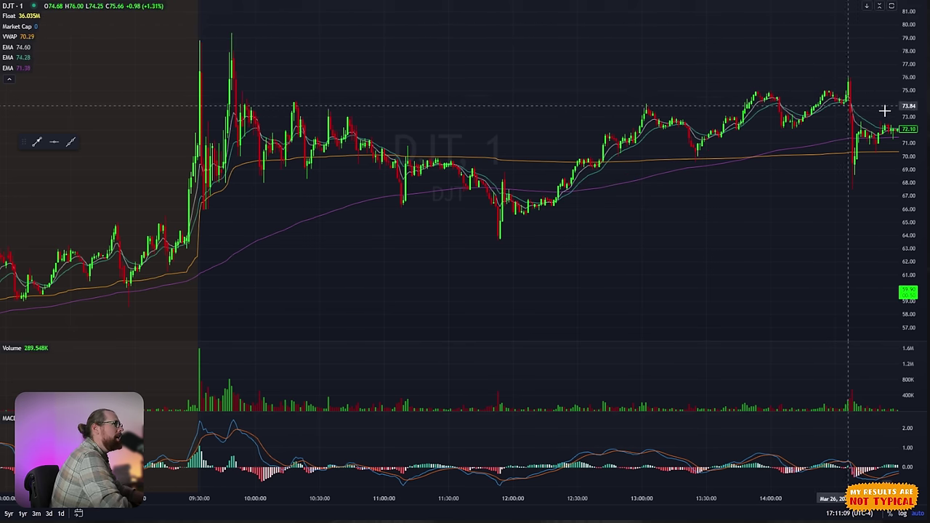
mouse_move(825, 99)
left_mouse_down()
mouse_move(841, 98)
mouse_move(851, 79)
mouse_move(860, 235)
left_mouse_up()
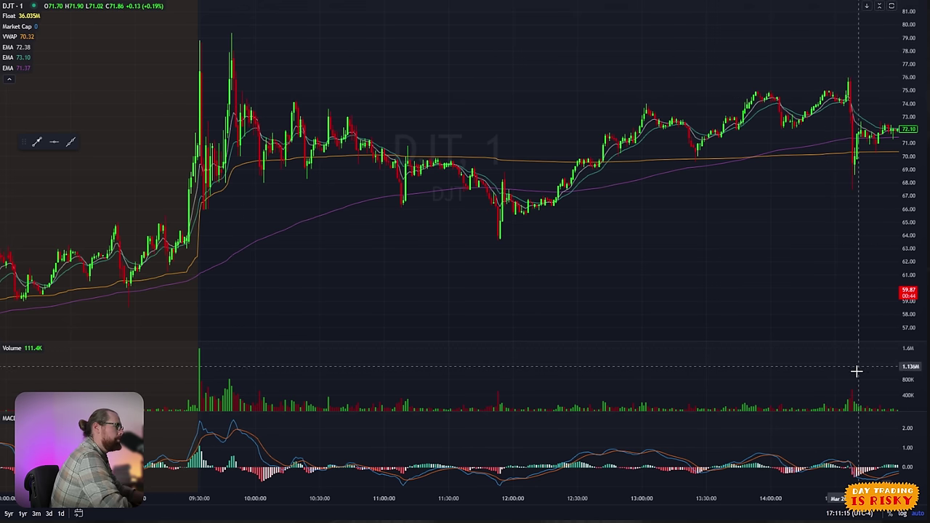
Step: Draw a pink arrow at DJT's opening spike, mark the morning high, then clear the annotations
scroll(864, 473, "up", 6)
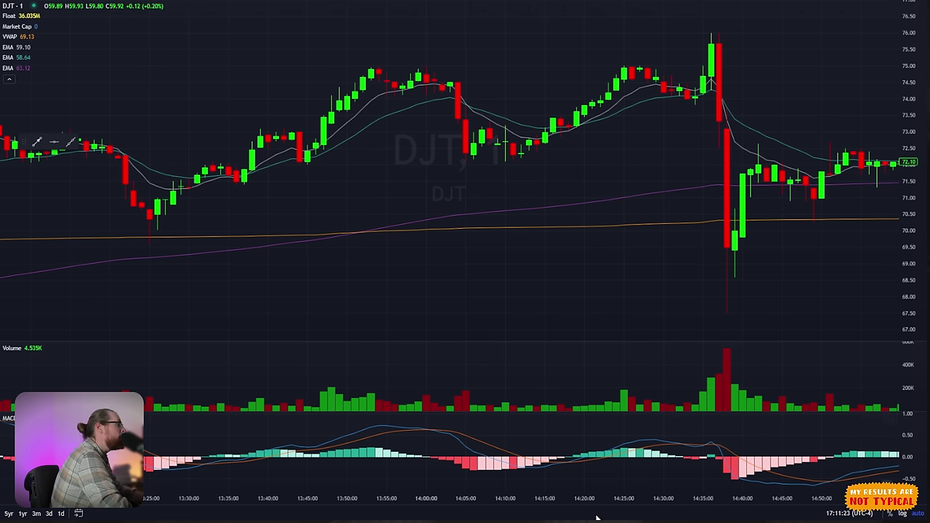
scroll(696, 511, "down", 1)
scroll(696, 511, "down", 5)
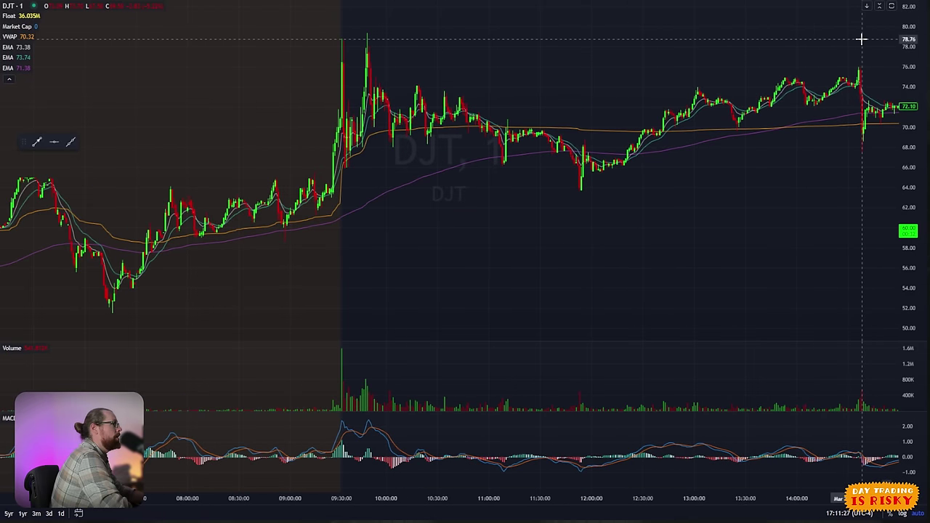
left_click_drag(561, 49, 398, 62)
left_click_drag(347, 75, 359, 64)
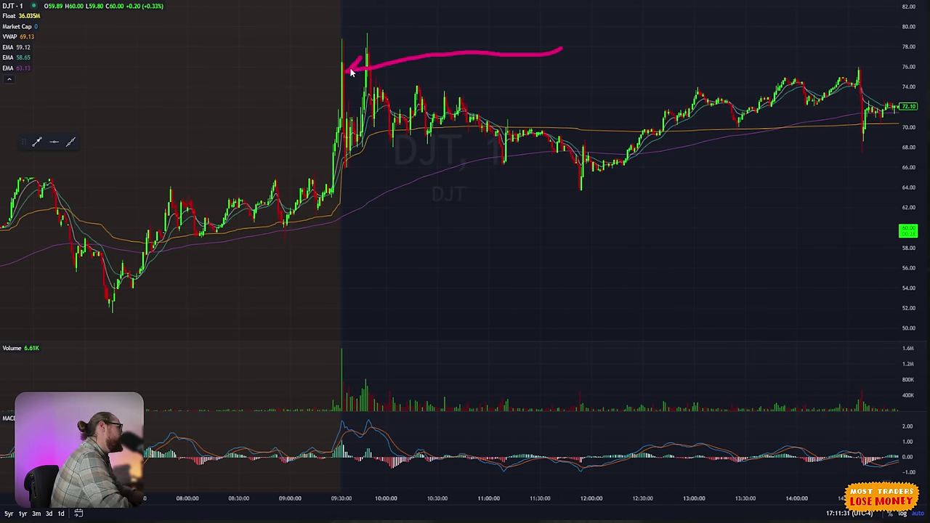
left_click_drag(439, 26, 385, 45)
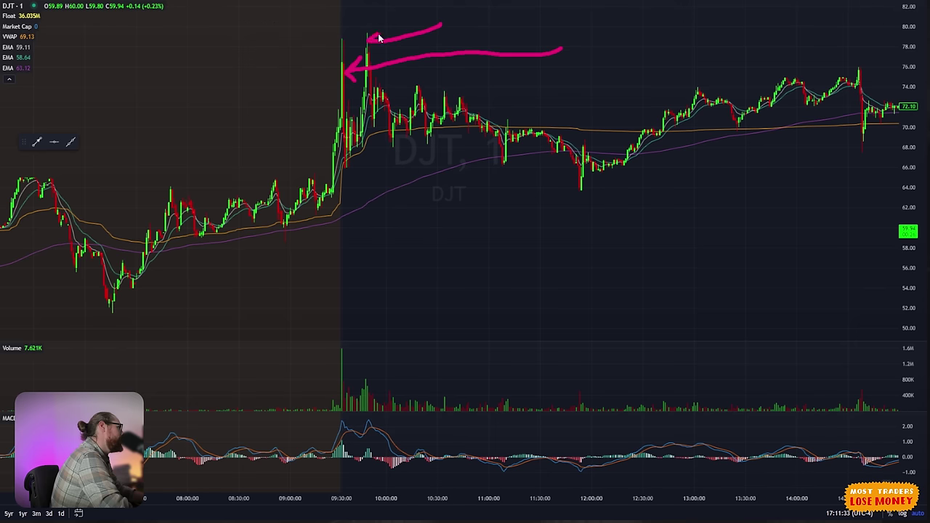
key("Escape")
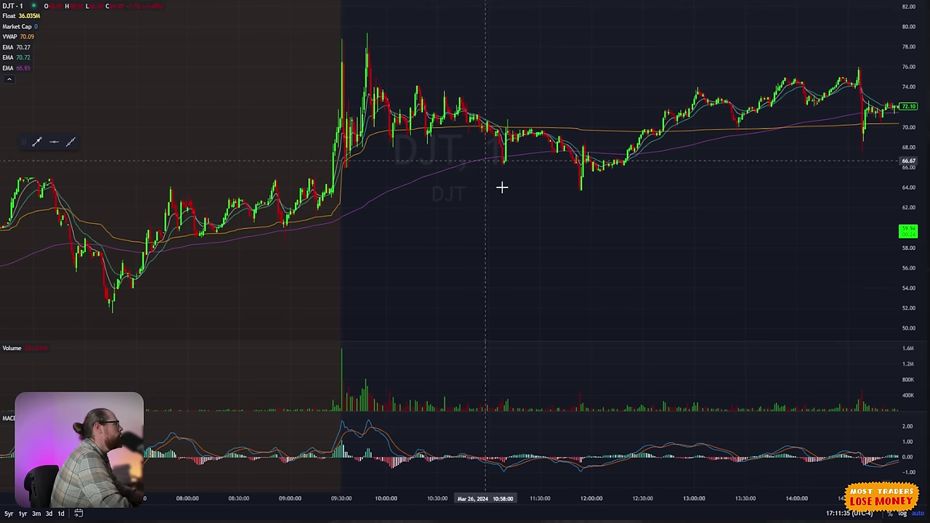
Step: Leave full screen to see DJT at 60.00 across all four linked charts and the quote
key("Escape")
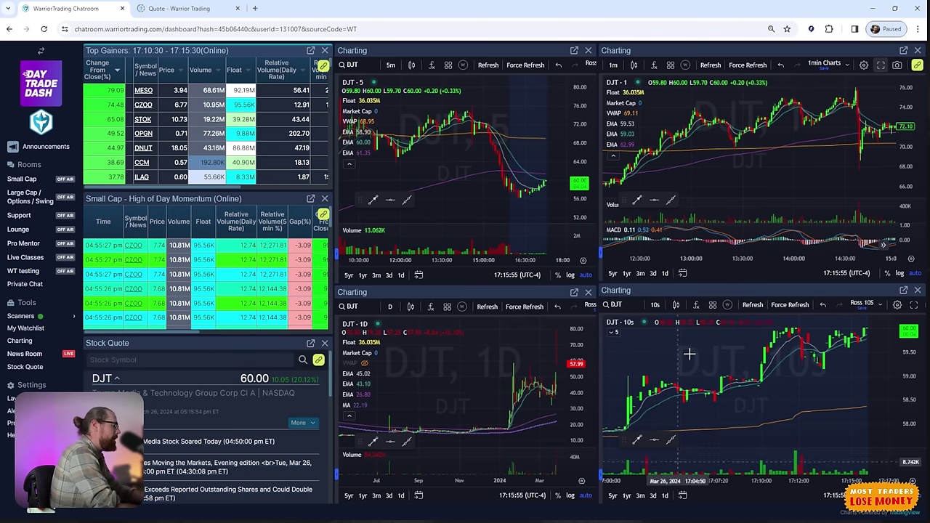
Step: Load PIXY, quoted at 3.25, into the linked charts and quote
type("PIXY")
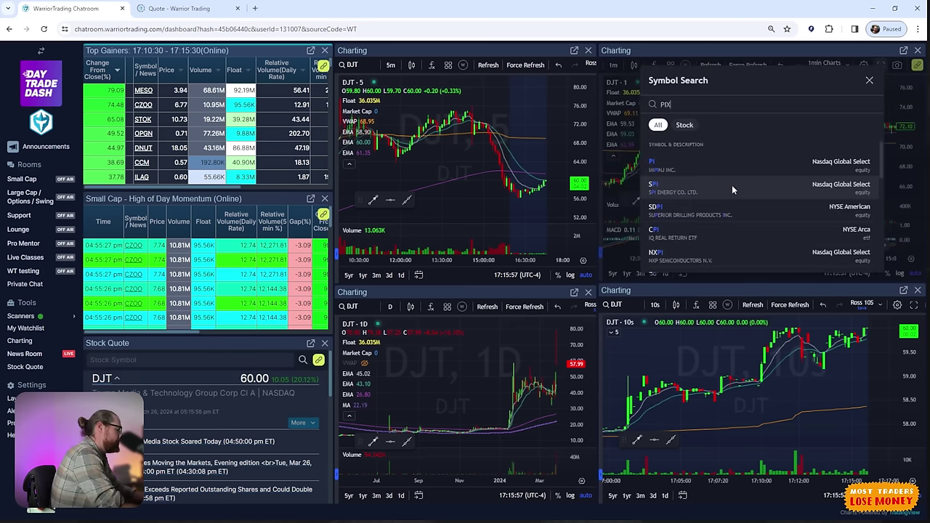
key("Return")
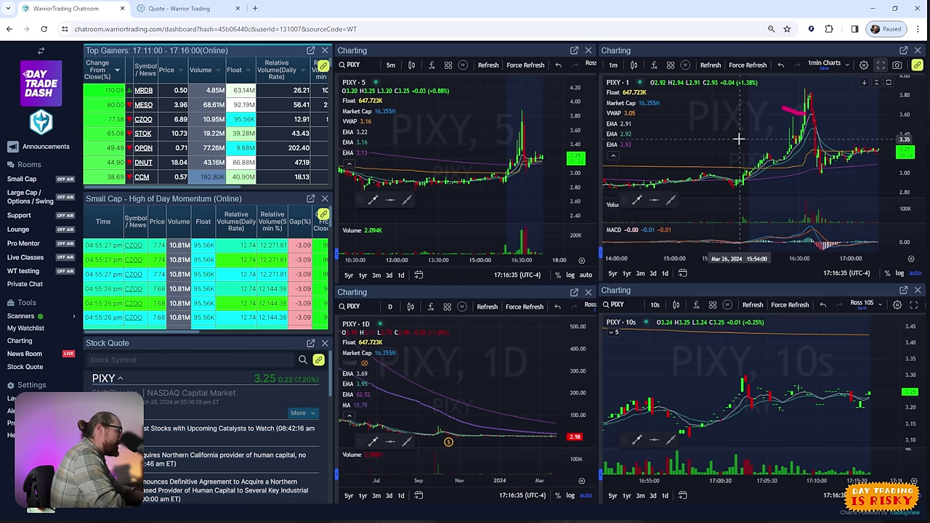
Step: Load BCAN into the linked charts, correcting the mistyped symbol
type("BN")
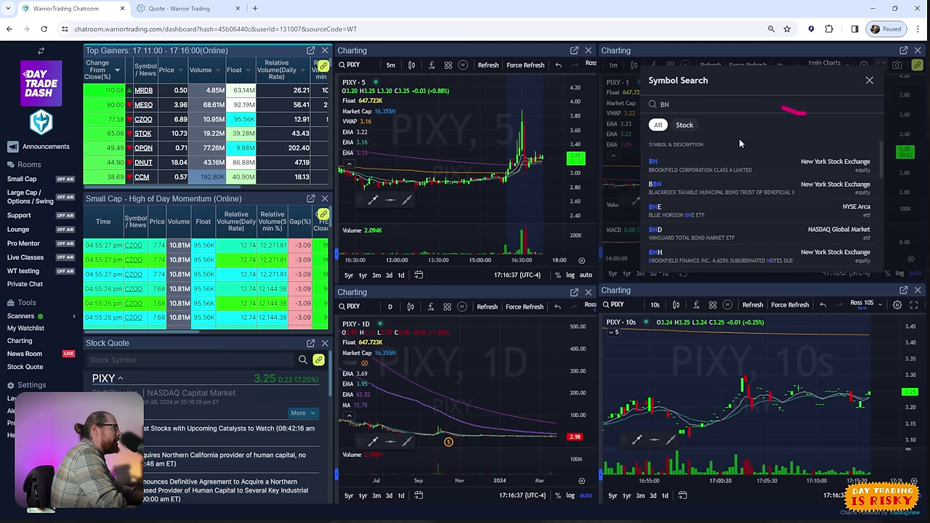
key("BackSpace")
type("CAN")
key("Return")
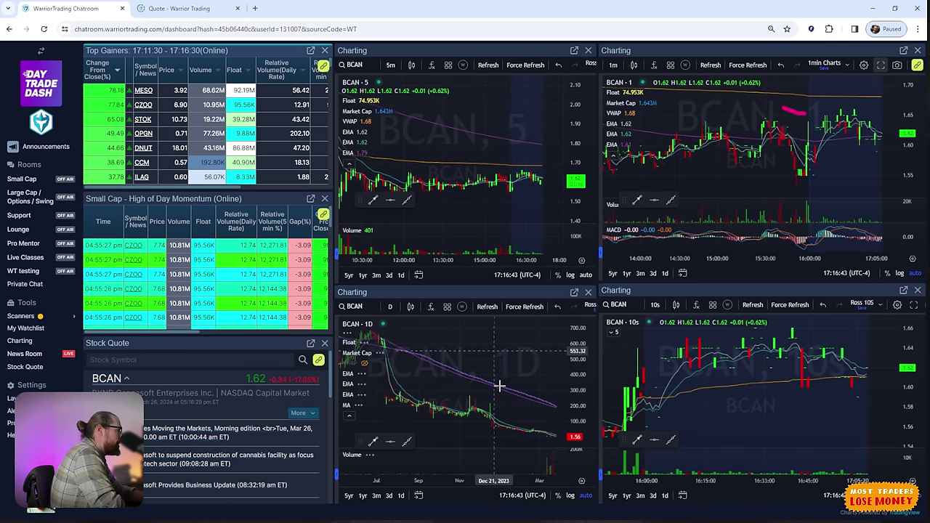
Step: Zoom BCAN's daily chart onto the latest candles from February through May
left_click_drag(508, 425, 482, 307)
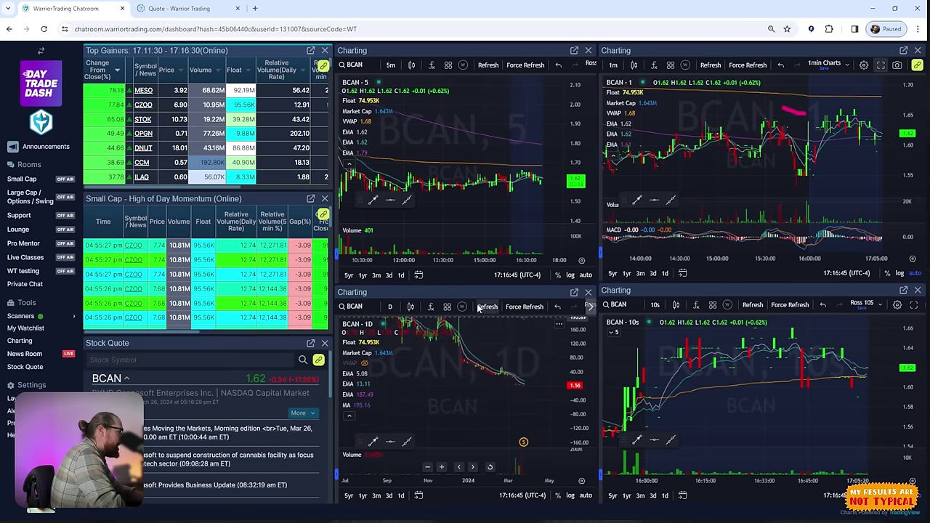
left_click_drag(576, 407, 555, 358)
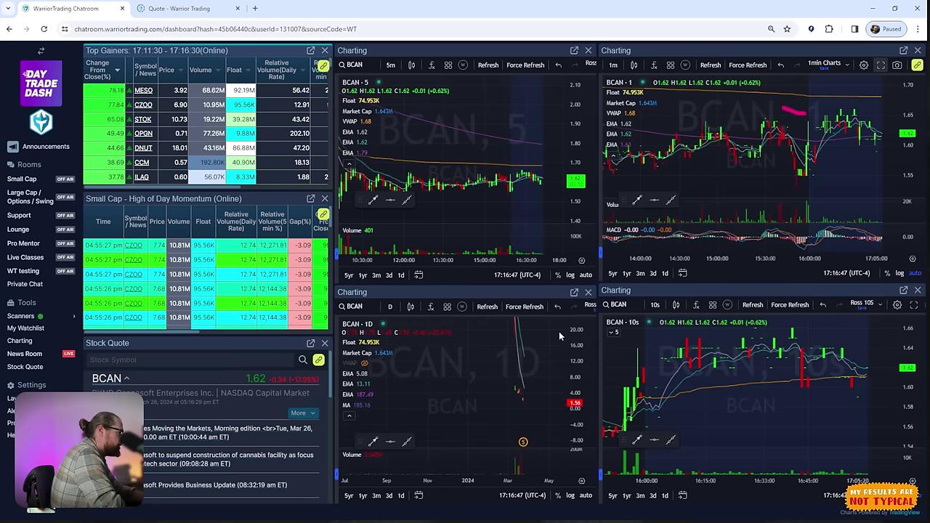
left_click_drag(529, 482, 578, 482)
left_click_drag(586, 396, 585, 374)
left_click_drag(502, 392, 522, 401)
Step: Highlight BCAN's March 26 spike and drop on the 5-minute chart, then switch to ABVC
left_click_drag(370, 265, 342, 265)
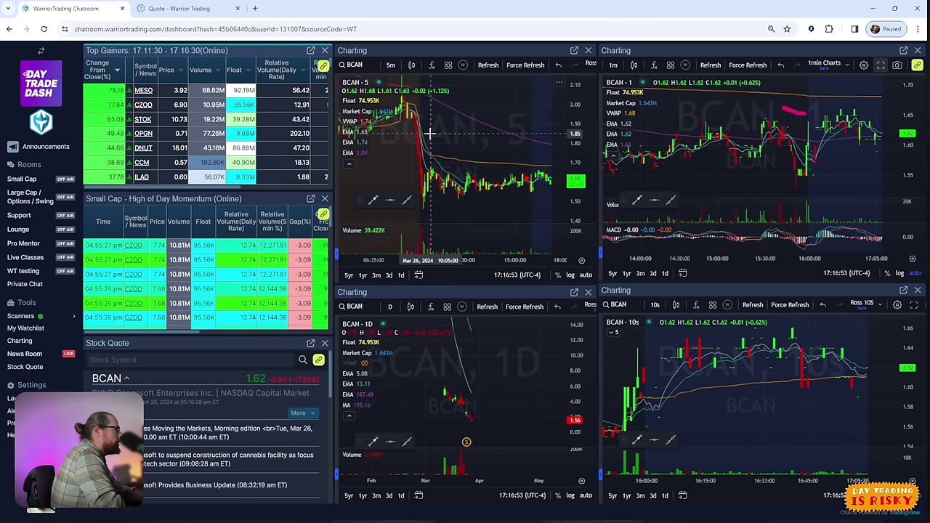
left_click_drag(465, 156, 530, 156)
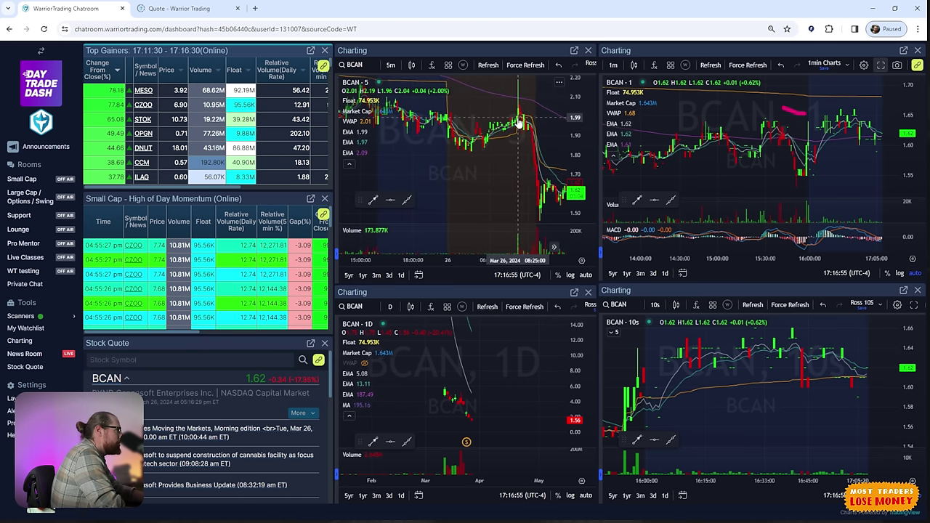
left_click_drag(487, 136, 514, 122)
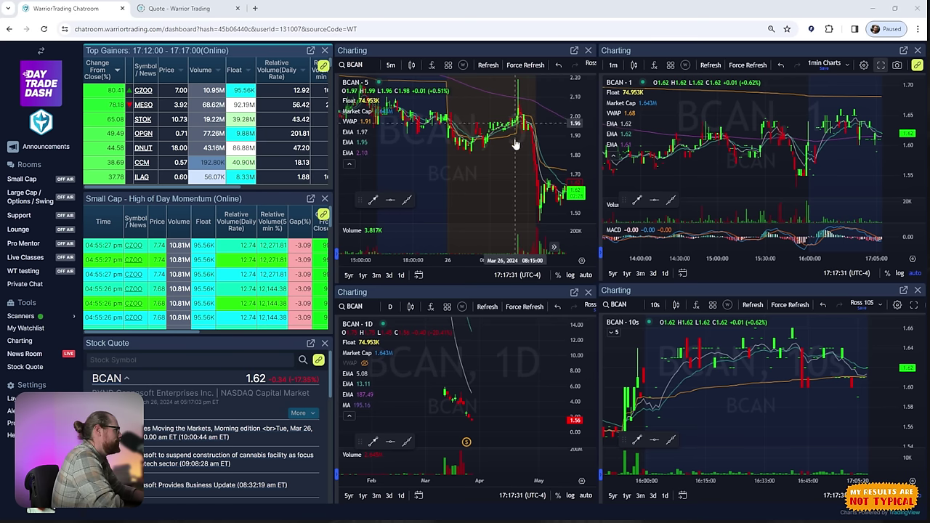
type("ABVC")
key("Return")
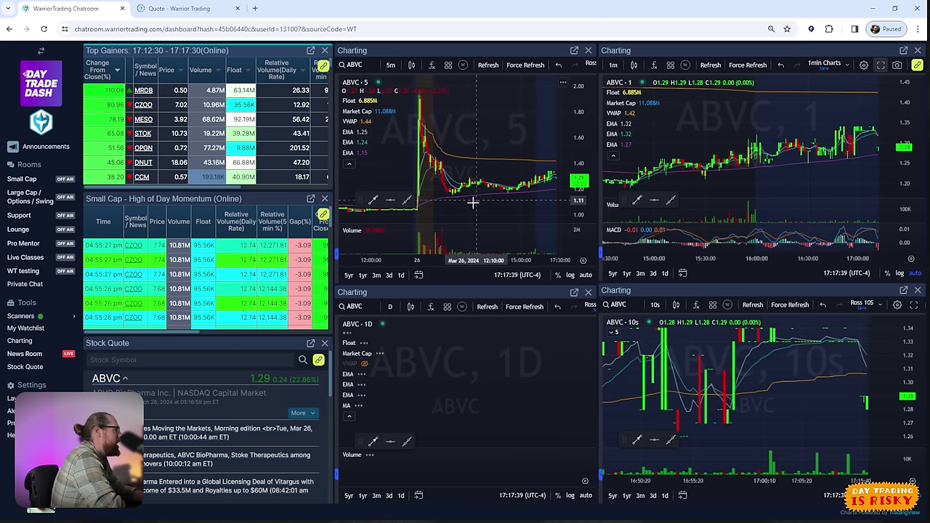
Step: Zoom out ABVC's 5- and 1-minute charts, refit the 1-minute price range, and show the latest bars
scroll(538, 207, "down", 5)
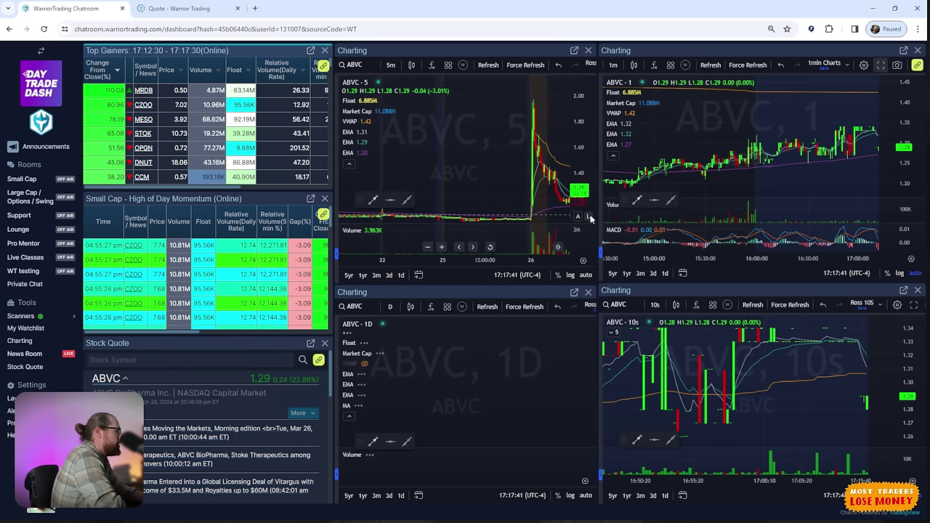
scroll(859, 258, "down", 5)
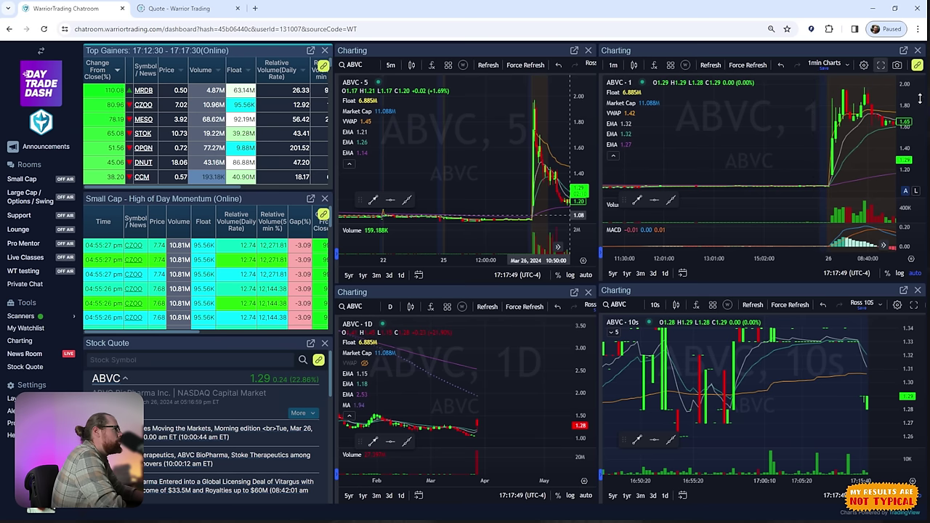
left_click_drag(919, 99, 913, 83)
scroll(885, 129, "up", 3)
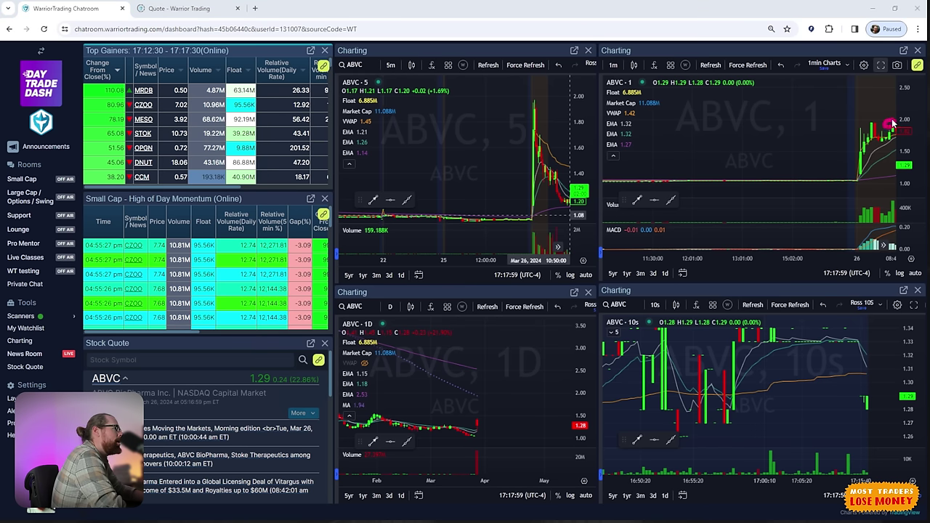
left_click_drag(892, 123, 839, 109)
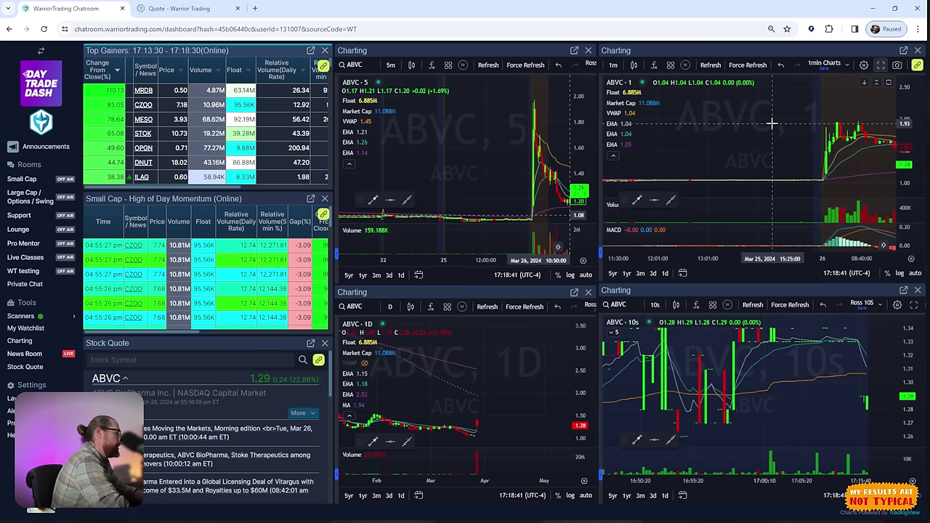
Step: Load DJT at 59.71 and pan its 1-minute chart back toward early morning
type("DJT")
key("Return")
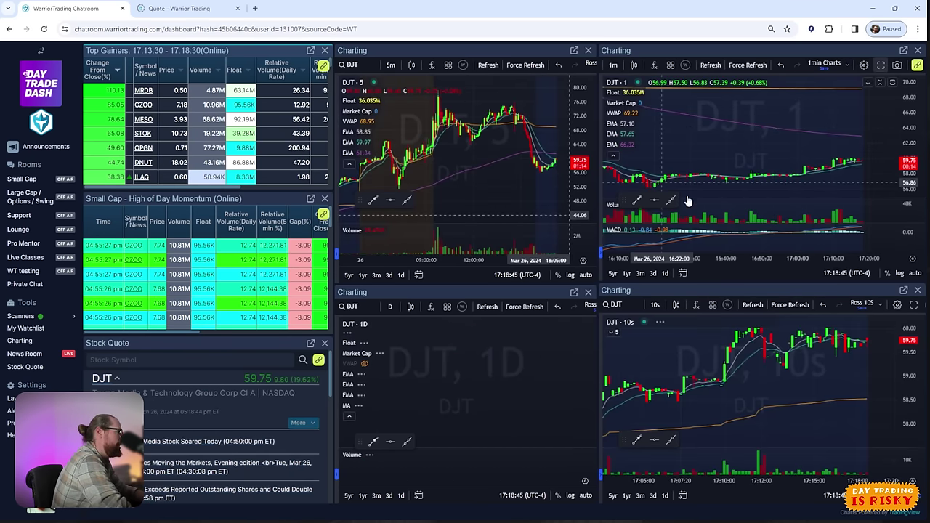
left_click_drag(717, 258, 764, 162)
left_click_drag(905, 157, 908, 172)
scroll(800, 160, "left", 5)
scroll(686, 169, "left", 5)
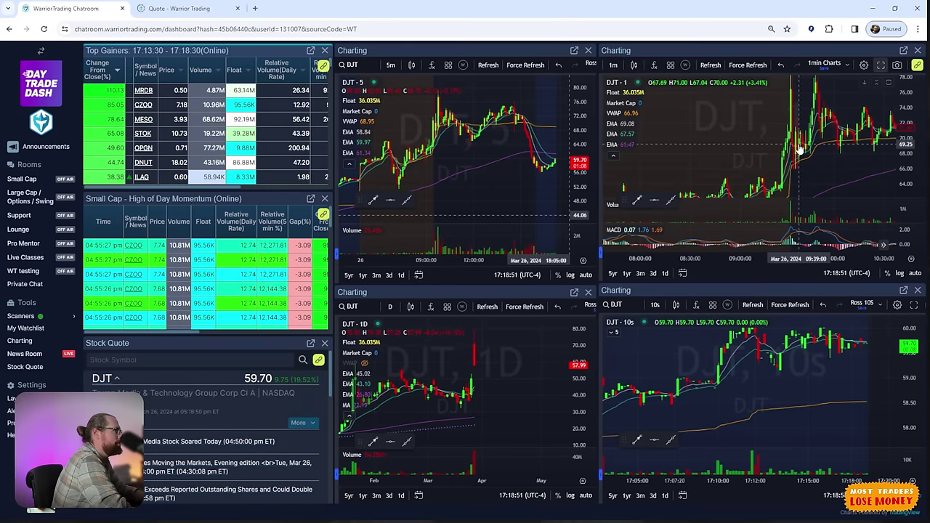
left_click_drag(914, 149, 914, 158)
scroll(802, 172, "left", 4)
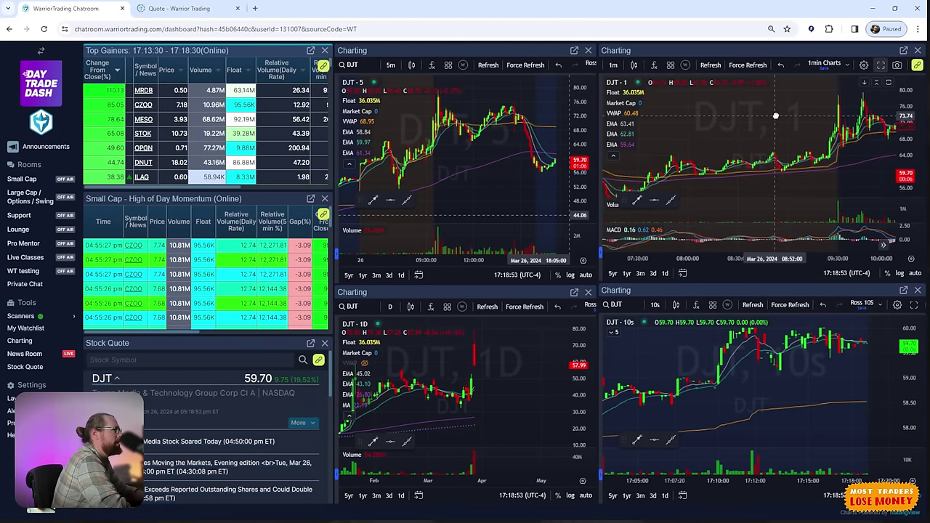
scroll(825, 260, "up", 3)
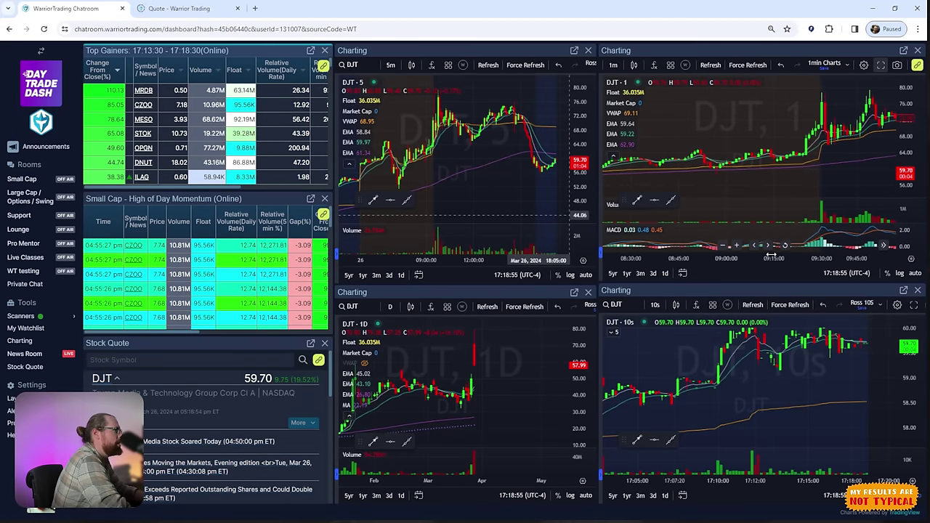
Step: Frame 08:30–09:30 on the 1-minute DJT chart with the 09:30 rally at the right edge
left_click_drag(911, 149, 827, 153)
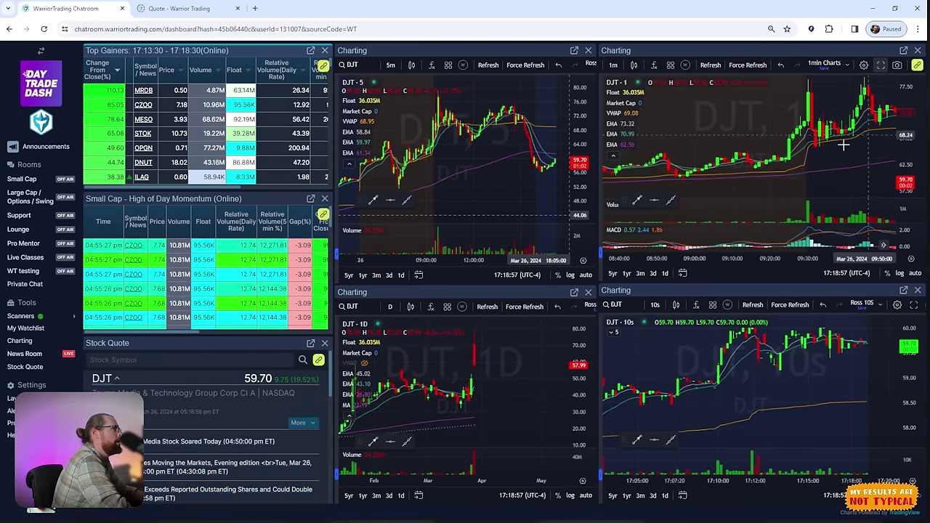
left_click_drag(752, 176, 807, 177)
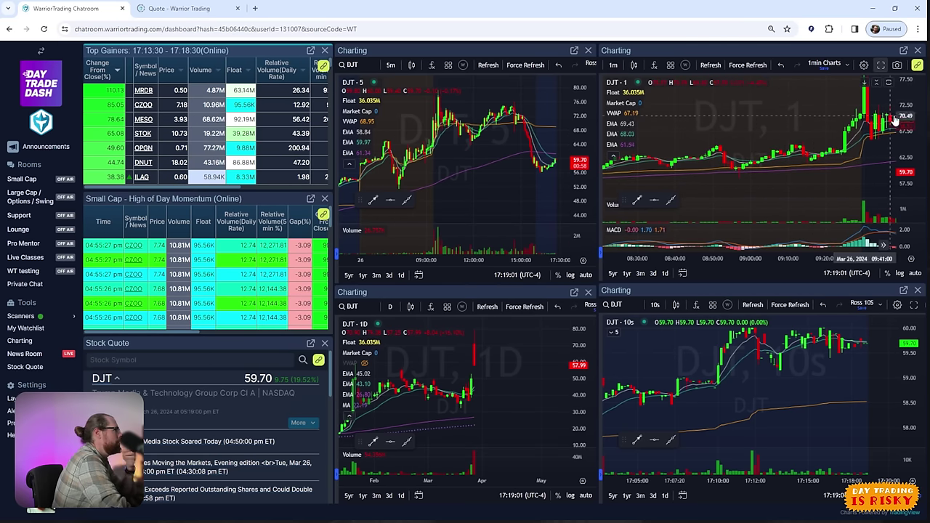
left_click_drag(906, 104, 906, 133)
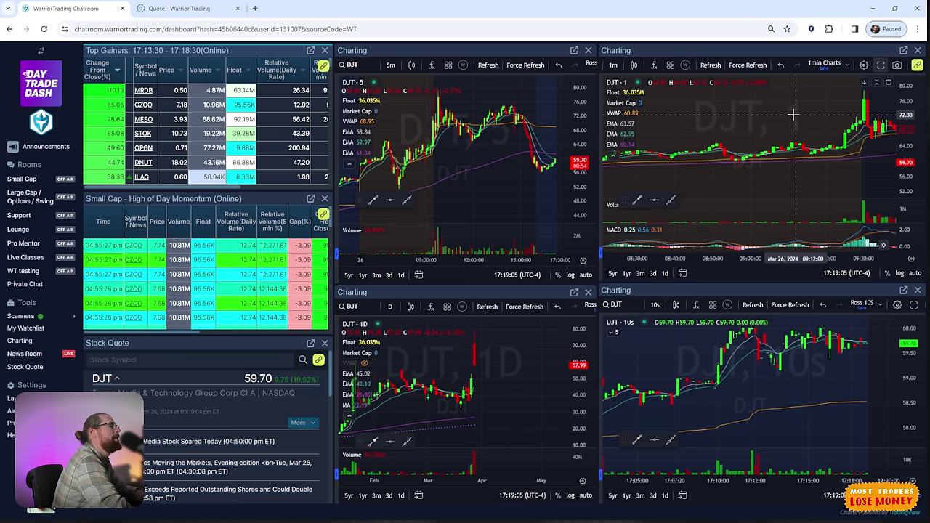
left_click_drag(793, 114, 826, 118)
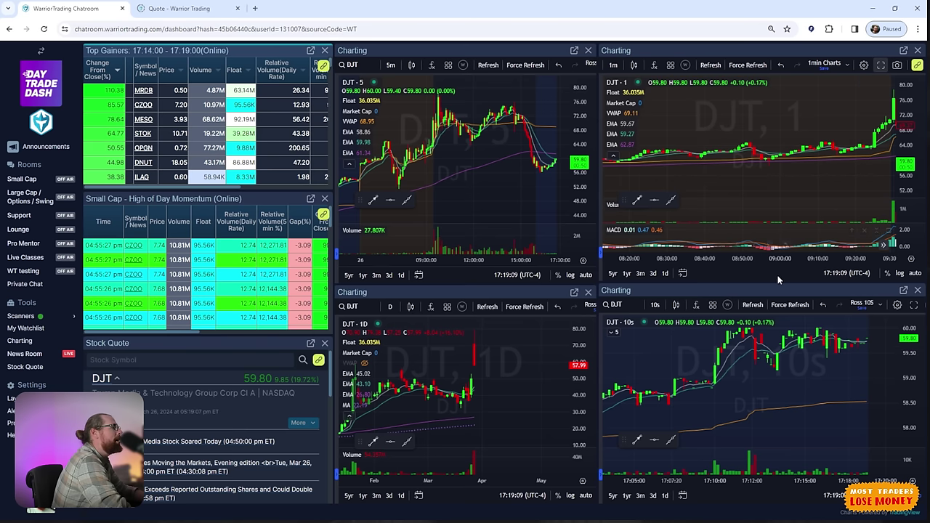
scroll(828, 248, "down", 5)
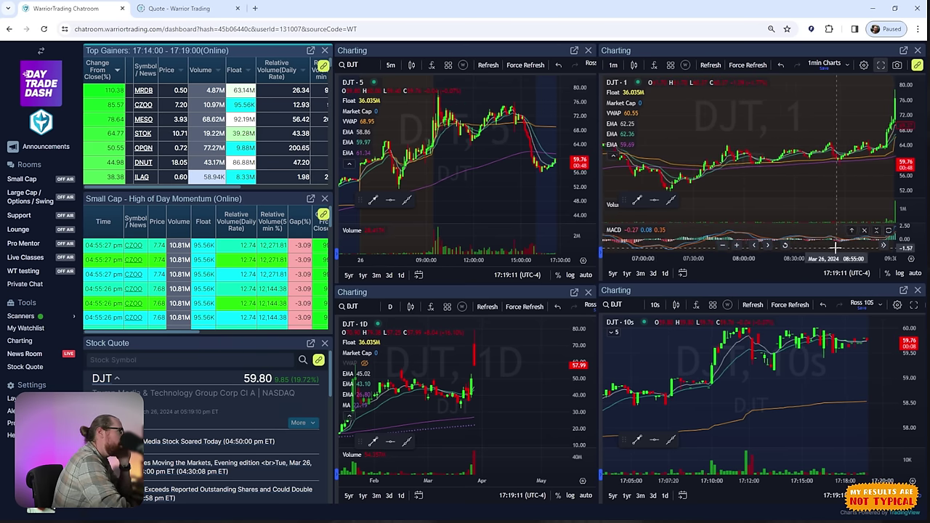
scroll(836, 248, "up", 3)
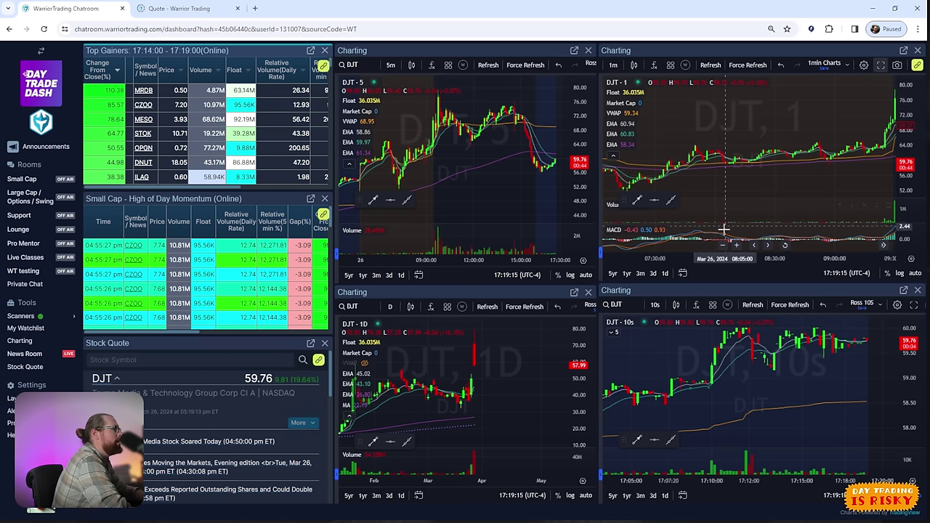
scroll(824, 245, "down", 3)
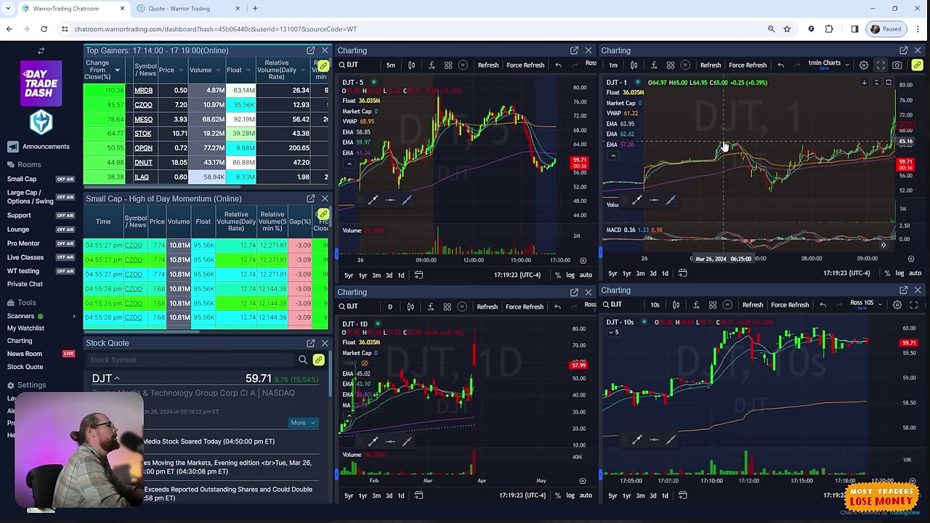
Step: Zoom the 1-minute DJT chart into 08:50–09:30 with a price range of about 62–74
left_click_drag(803, 150, 826, 167)
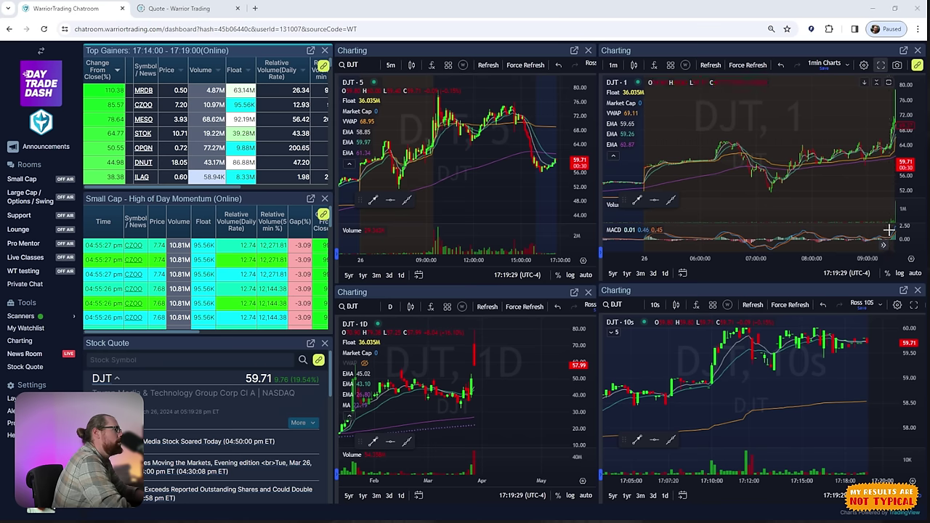
left_click_drag(884, 258, 817, 253)
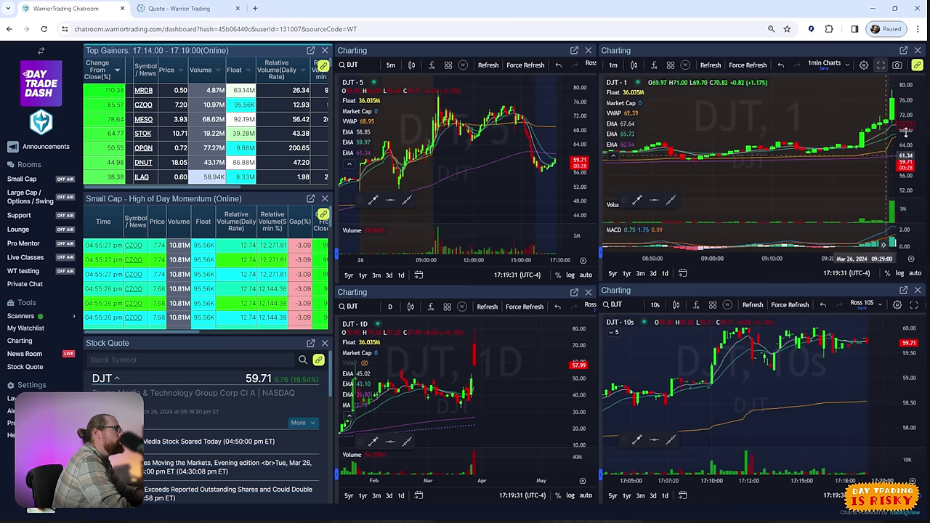
left_click_drag(918, 150, 918, 109)
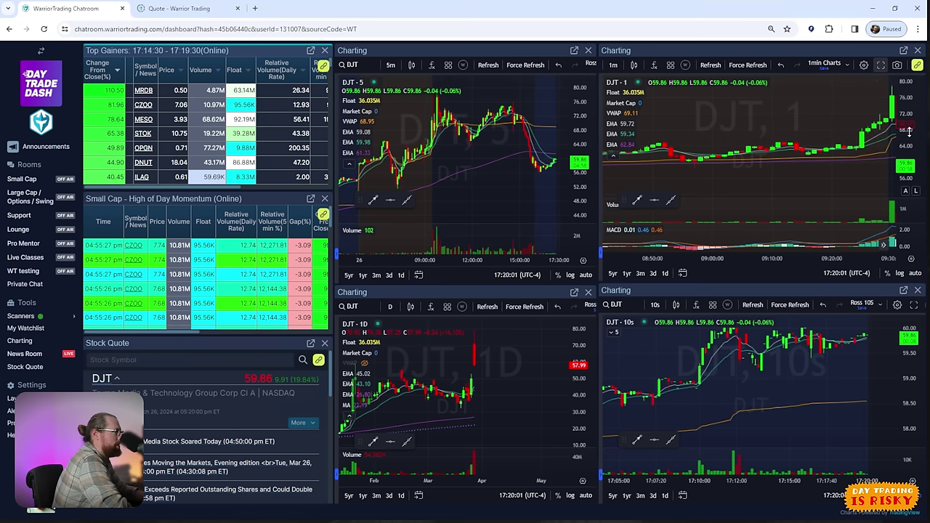
Step: Zoom to DJT's 09:30 spike and red pullback candle, circling the spike in red
scroll(871, 259, "up", 3)
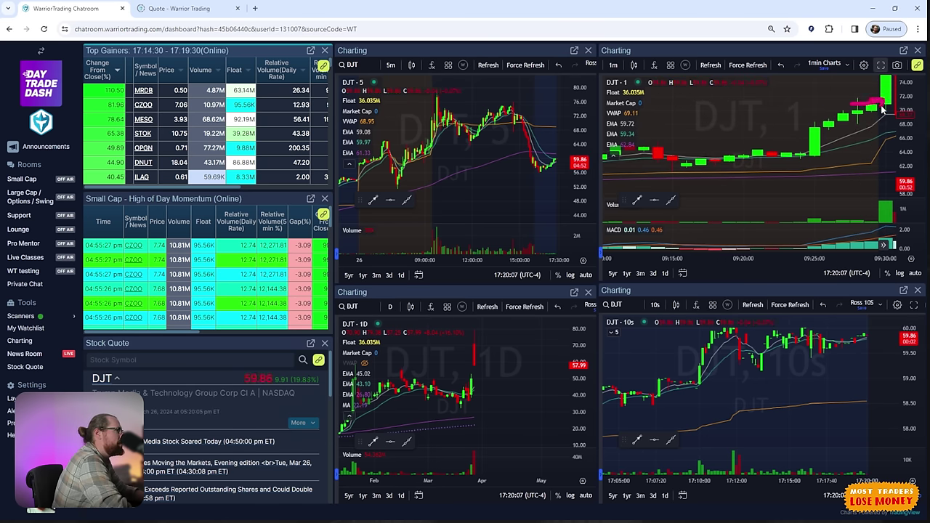
left_click_drag(883, 105, 872, 163)
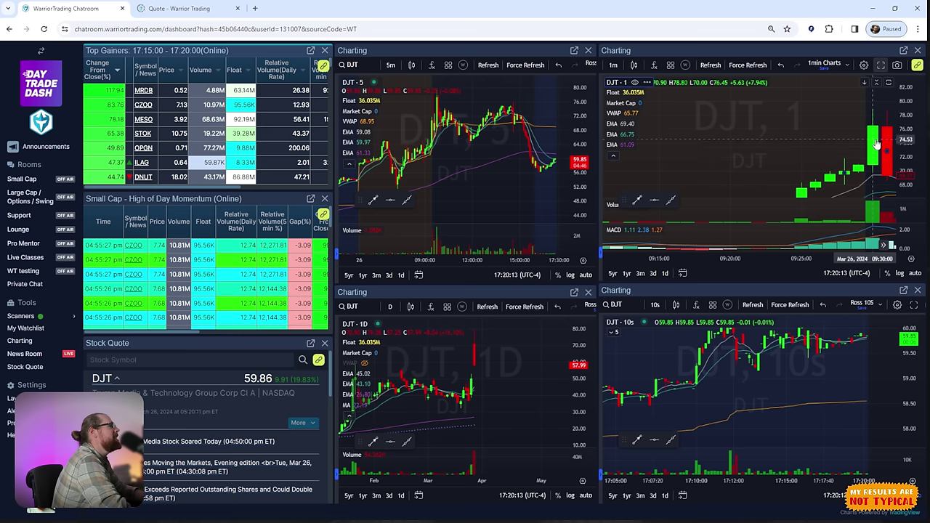
left_click_drag(867, 111, 878, 119)
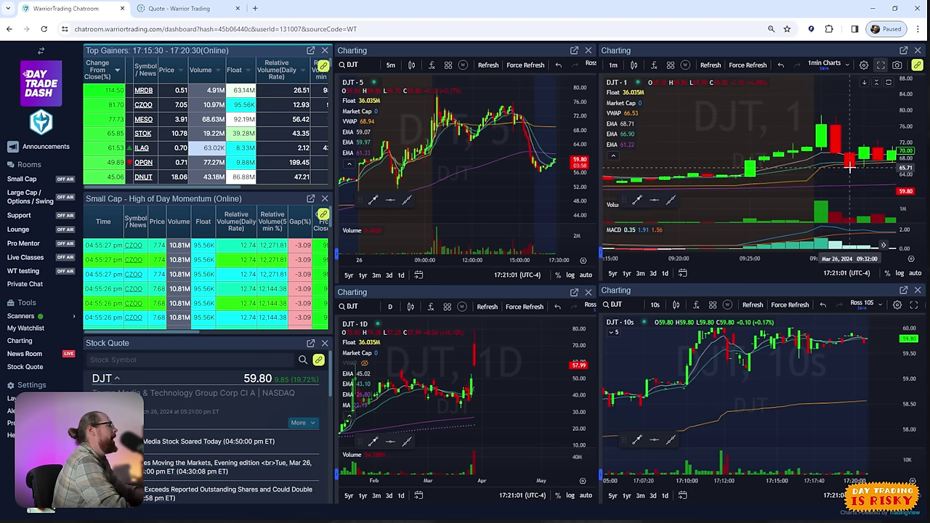
Step: Widen the 1-minute DJT chart to about 09:40, fit the candles, and stroke the high
left_click_drag(803, 256, 840, 257)
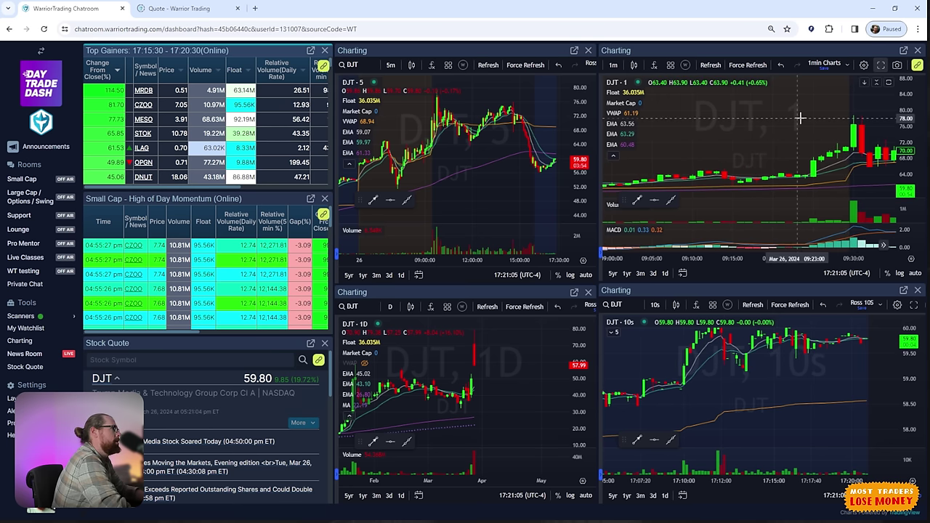
left_click_drag(807, 122, 712, 142)
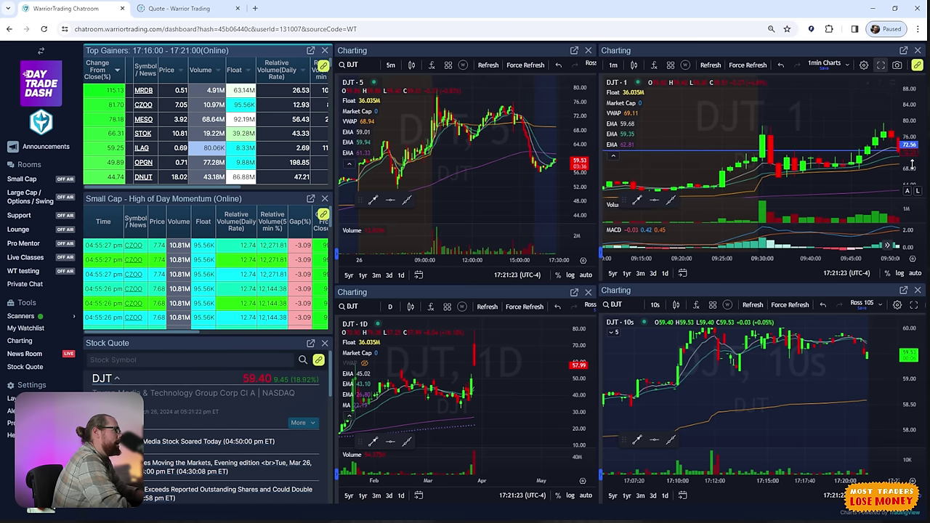
left_click_drag(912, 165, 913, 138)
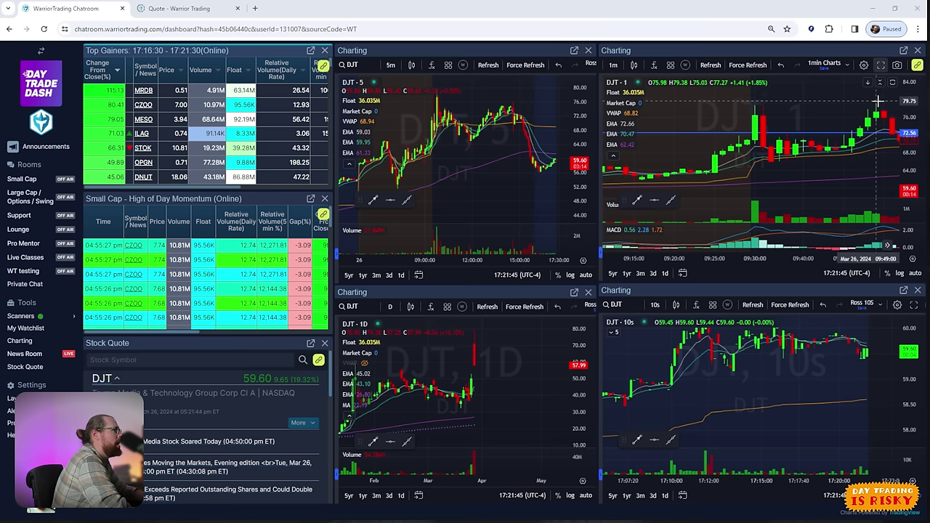
left_click_drag(880, 105, 865, 107)
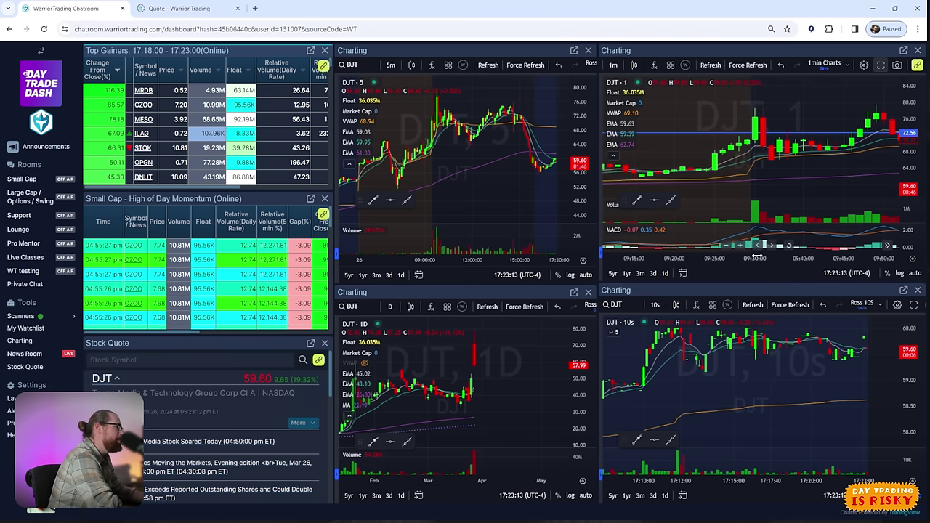
Step: Zoom out and pan the DJT 1-minute chart so it spans 08:30–10:15
scroll(799, 152, "down", 2)
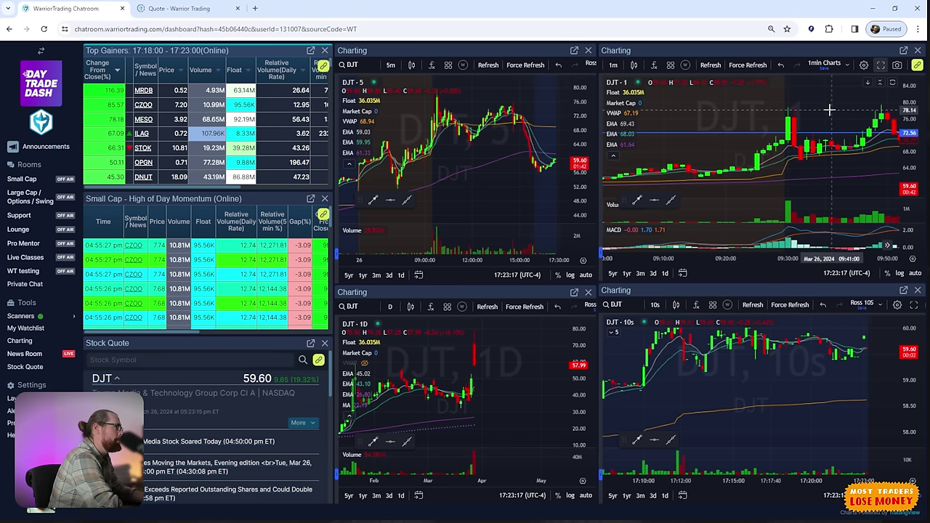
scroll(836, 127, "right", 2)
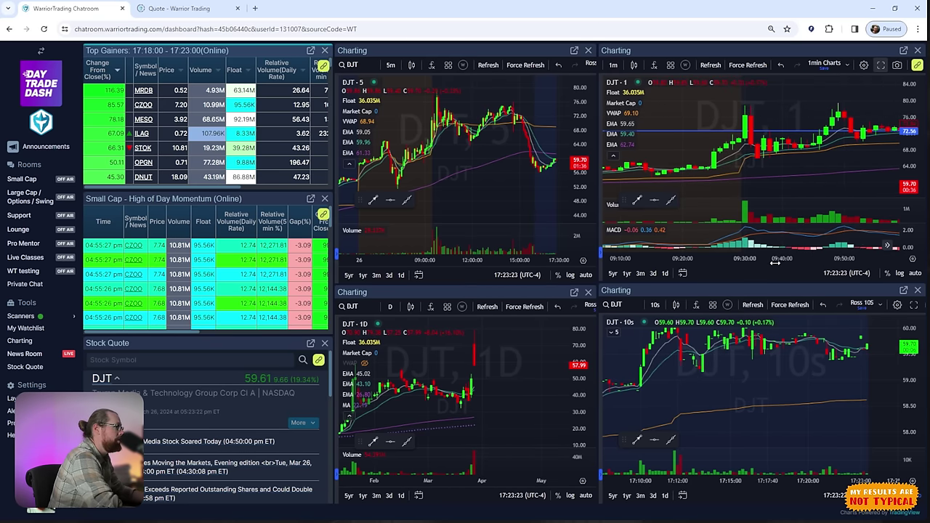
scroll(872, 145, "down", 2)
left_click_drag(862, 145, 773, 251)
scroll(781, 258, "down", 2)
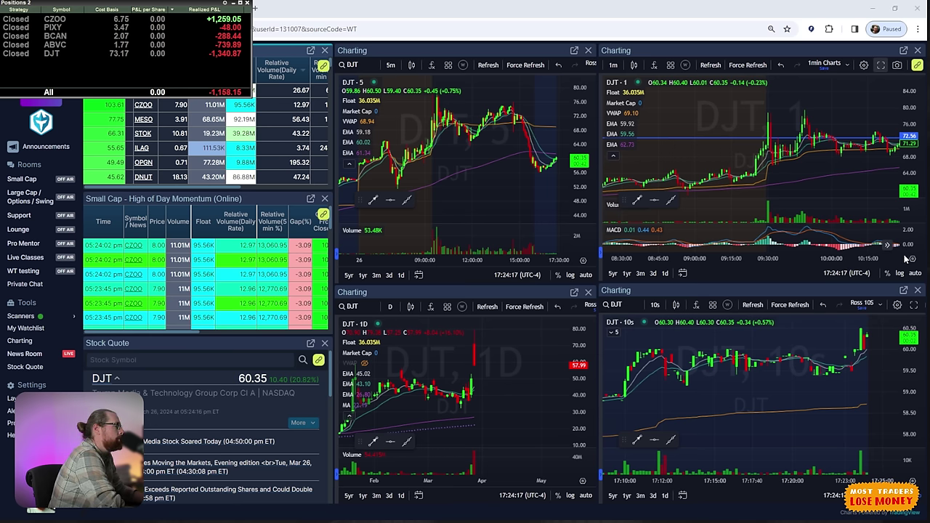
Step: Load CZOO from the momentum scanner into all charts and rescale its 1-minute chart to 16:00–17:30
left_click_drag(866, 170, 716, 172)
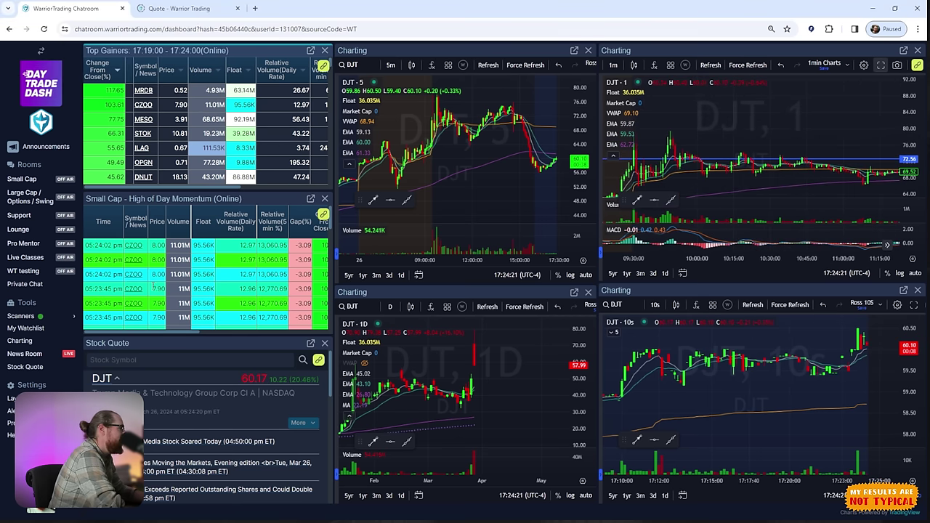
left_click(133, 247)
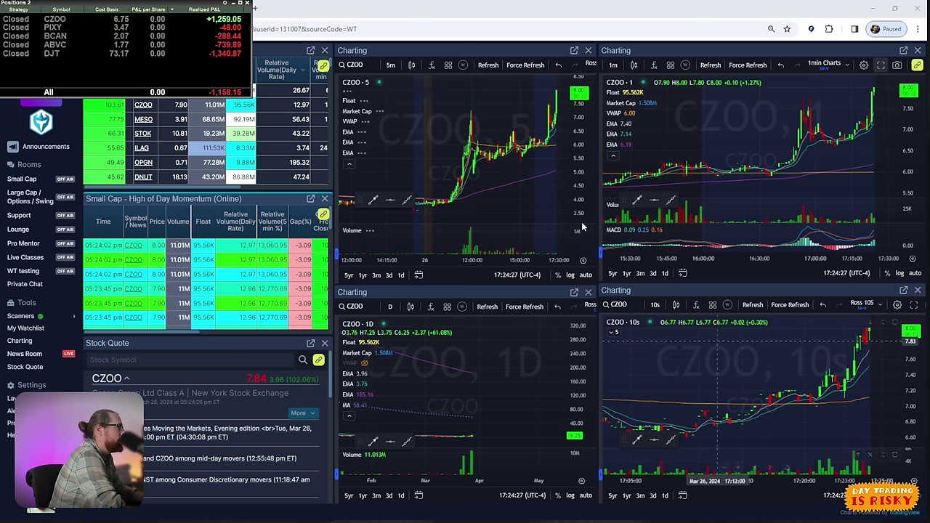
left_click(578, 138)
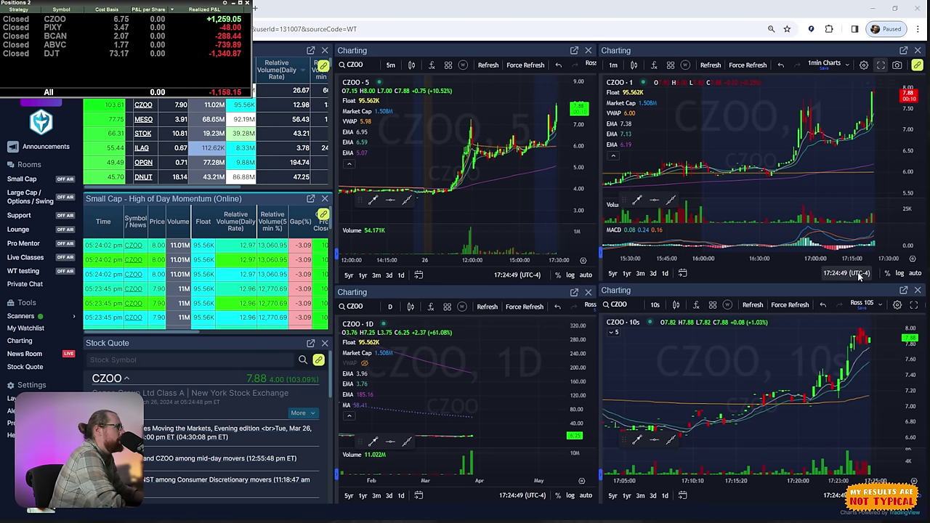
left_click_drag(851, 261, 817, 259)
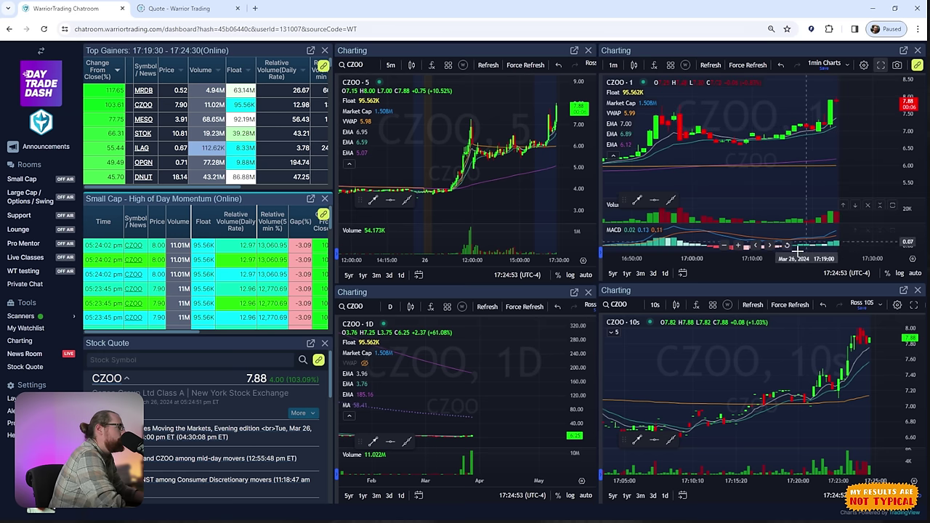
left_click_drag(795, 259, 815, 256)
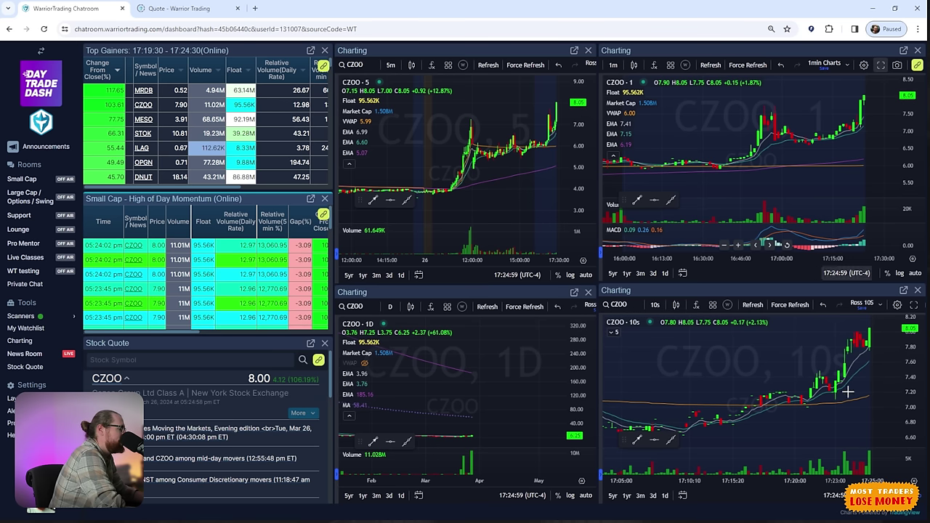
Step: Bring the closed positions and CZOO Level 2 forward, parking Level 2 at the screen's bottom edge
key("alt+Tab")
left_click_drag(686, 352, 524, 210)
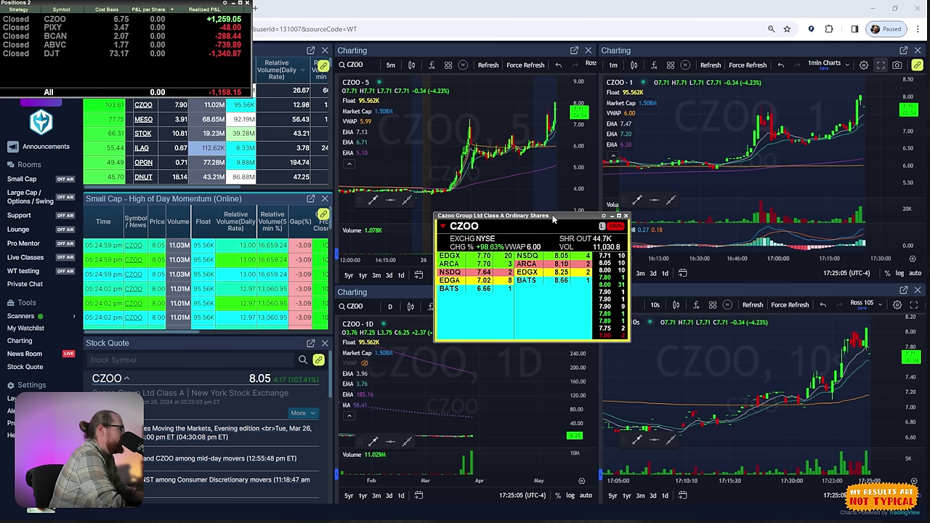
left_click_drag(554, 218, 650, 522)
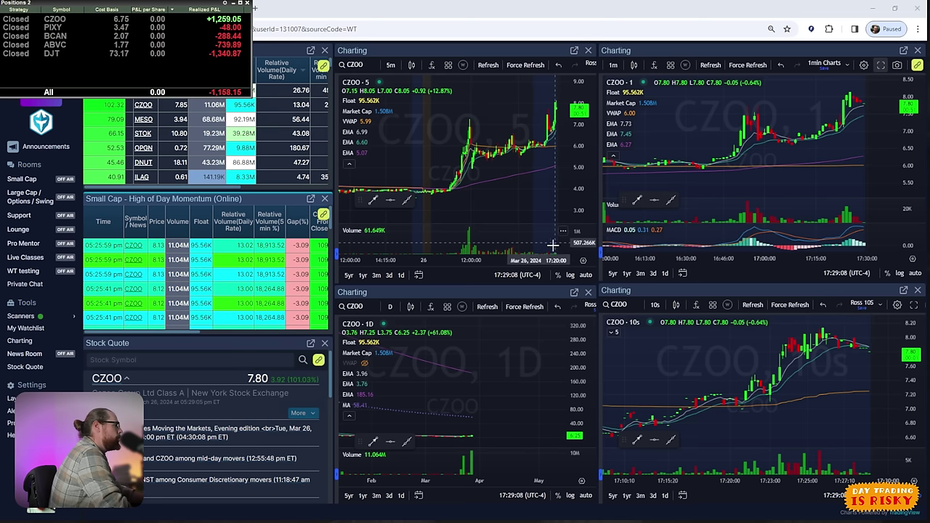
Step: Dismiss the positions window and zoom the CZOO 5-minute chart out to earlier hours, then back in
left_click_drag(550, 260, 517, 259)
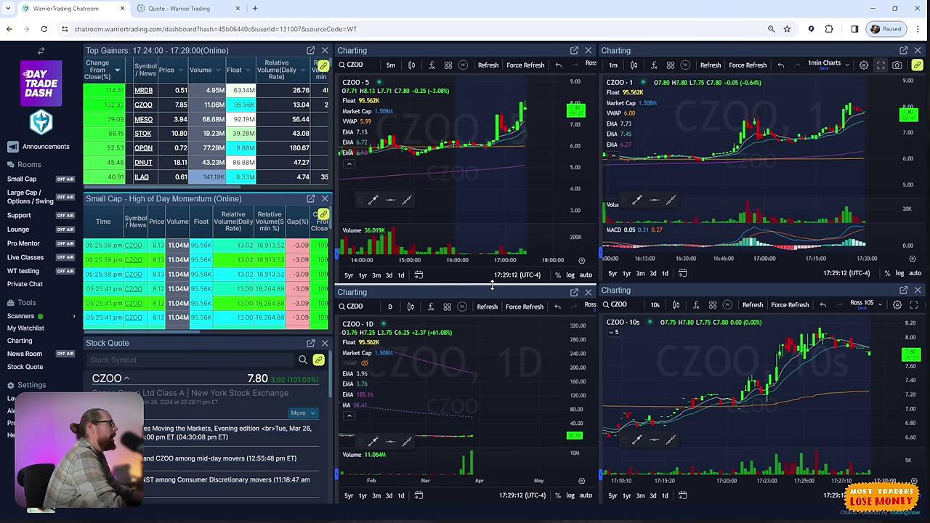
left_click_drag(429, 260, 490, 259)
left_click_drag(426, 259, 494, 259)
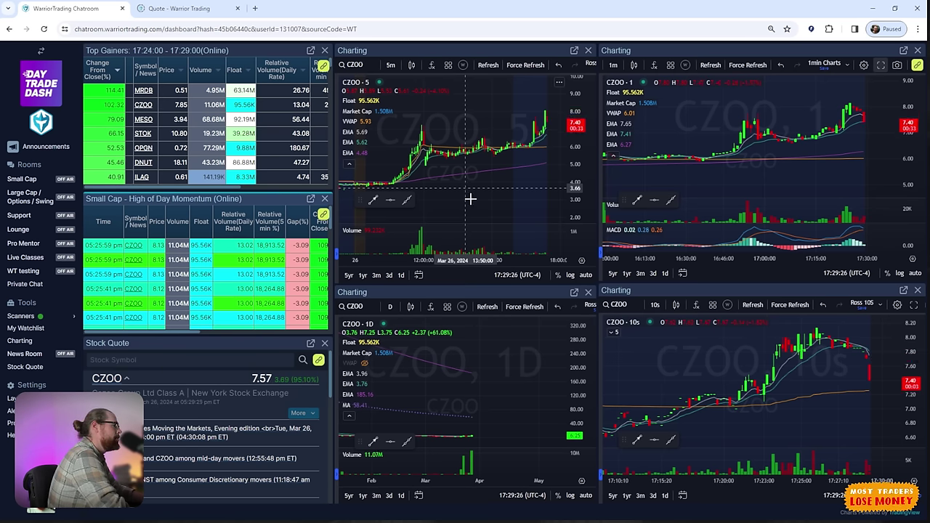
scroll(516, 259, "up", 2)
scroll(514, 258, "up", 1)
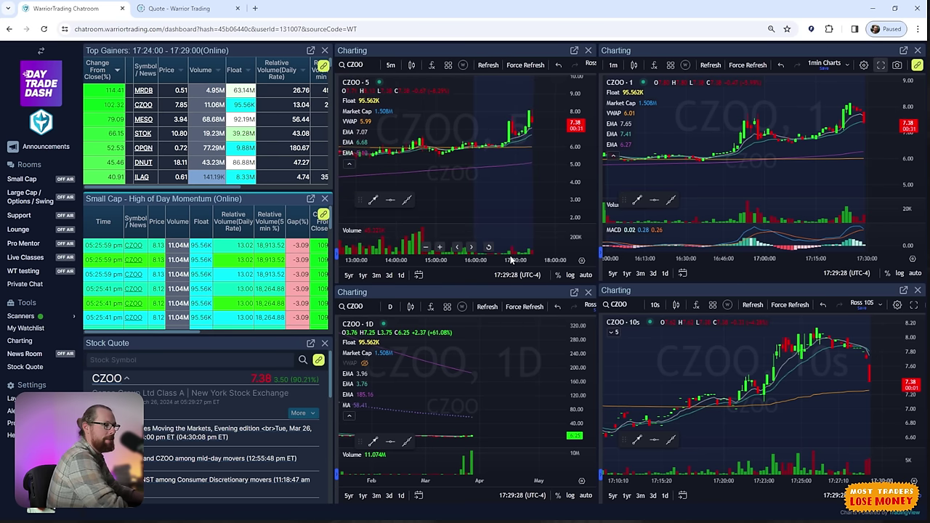